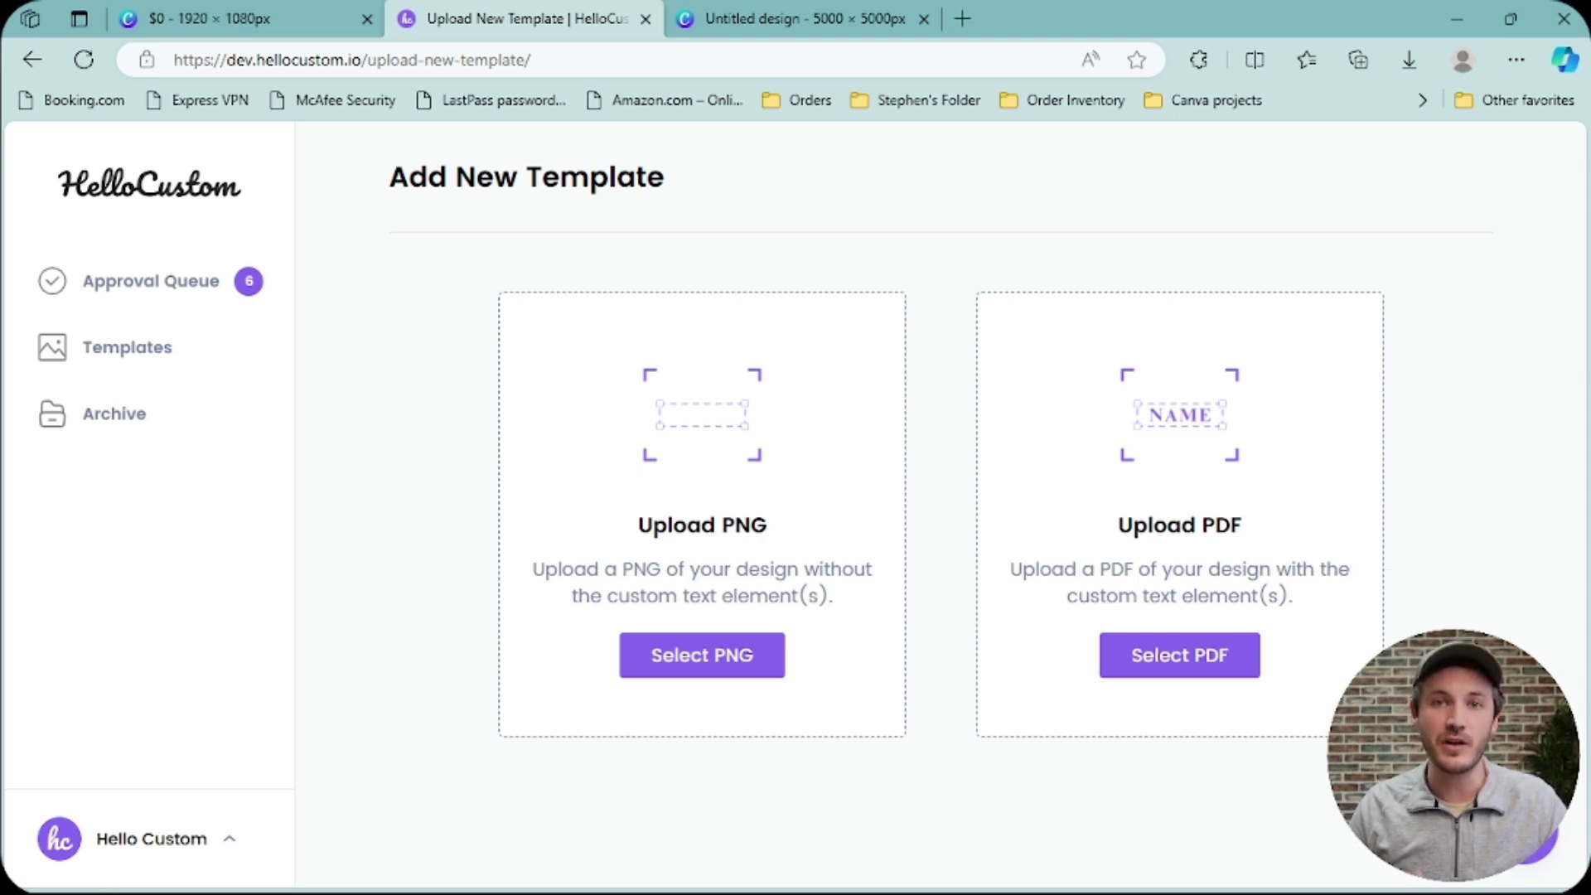
# - Switch to the 5000 × 5000 px Canva design and download the floral NURSE image from its uploads
pyautogui.click(850, 15)
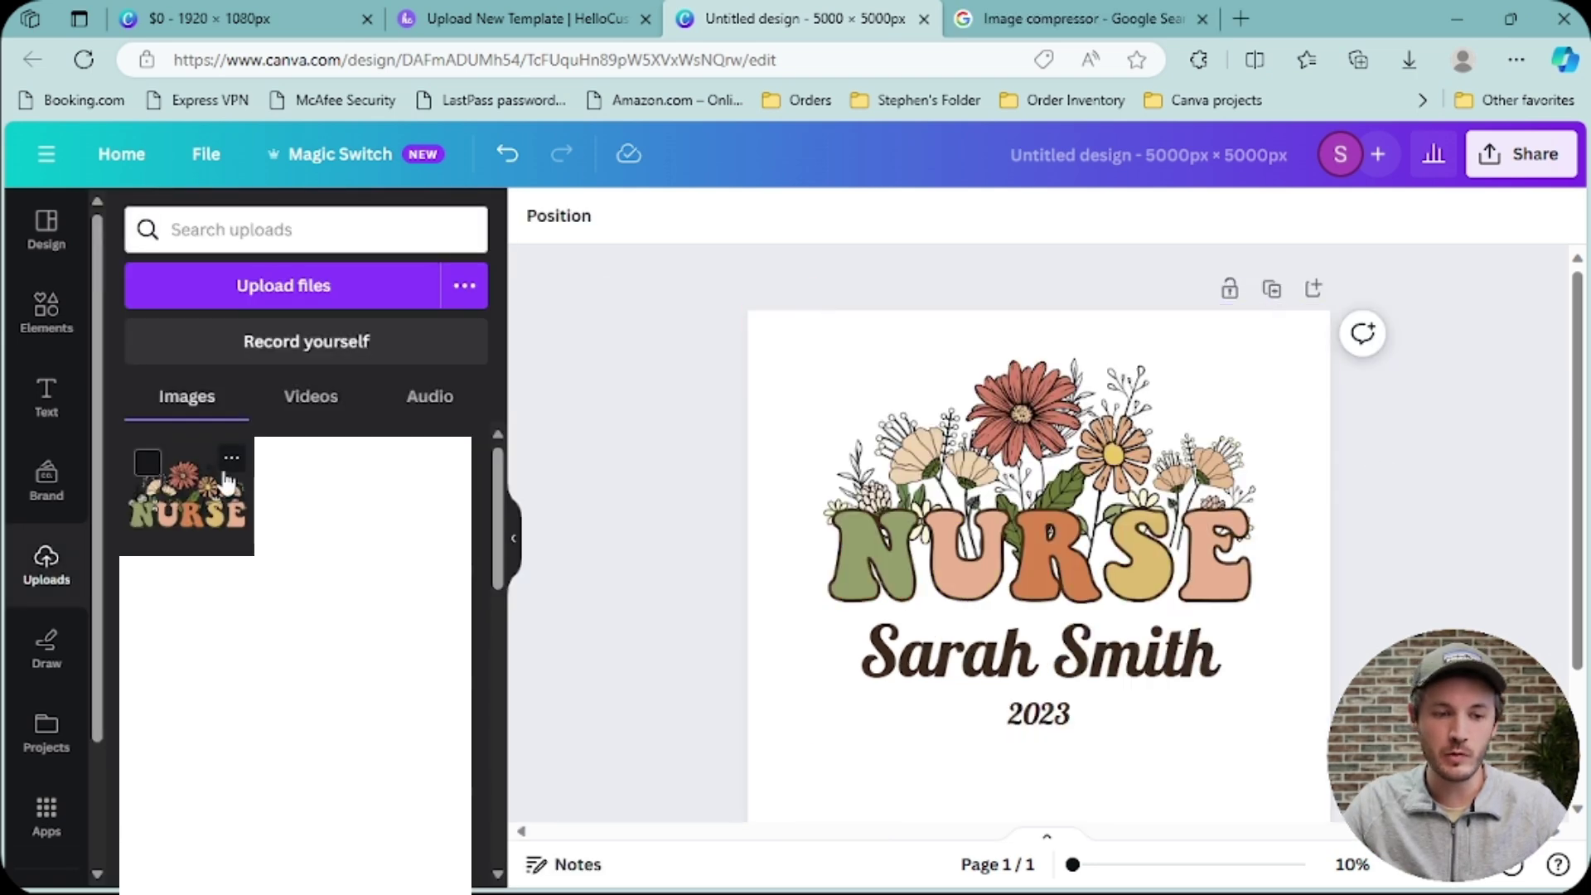
pyautogui.click(231, 458)
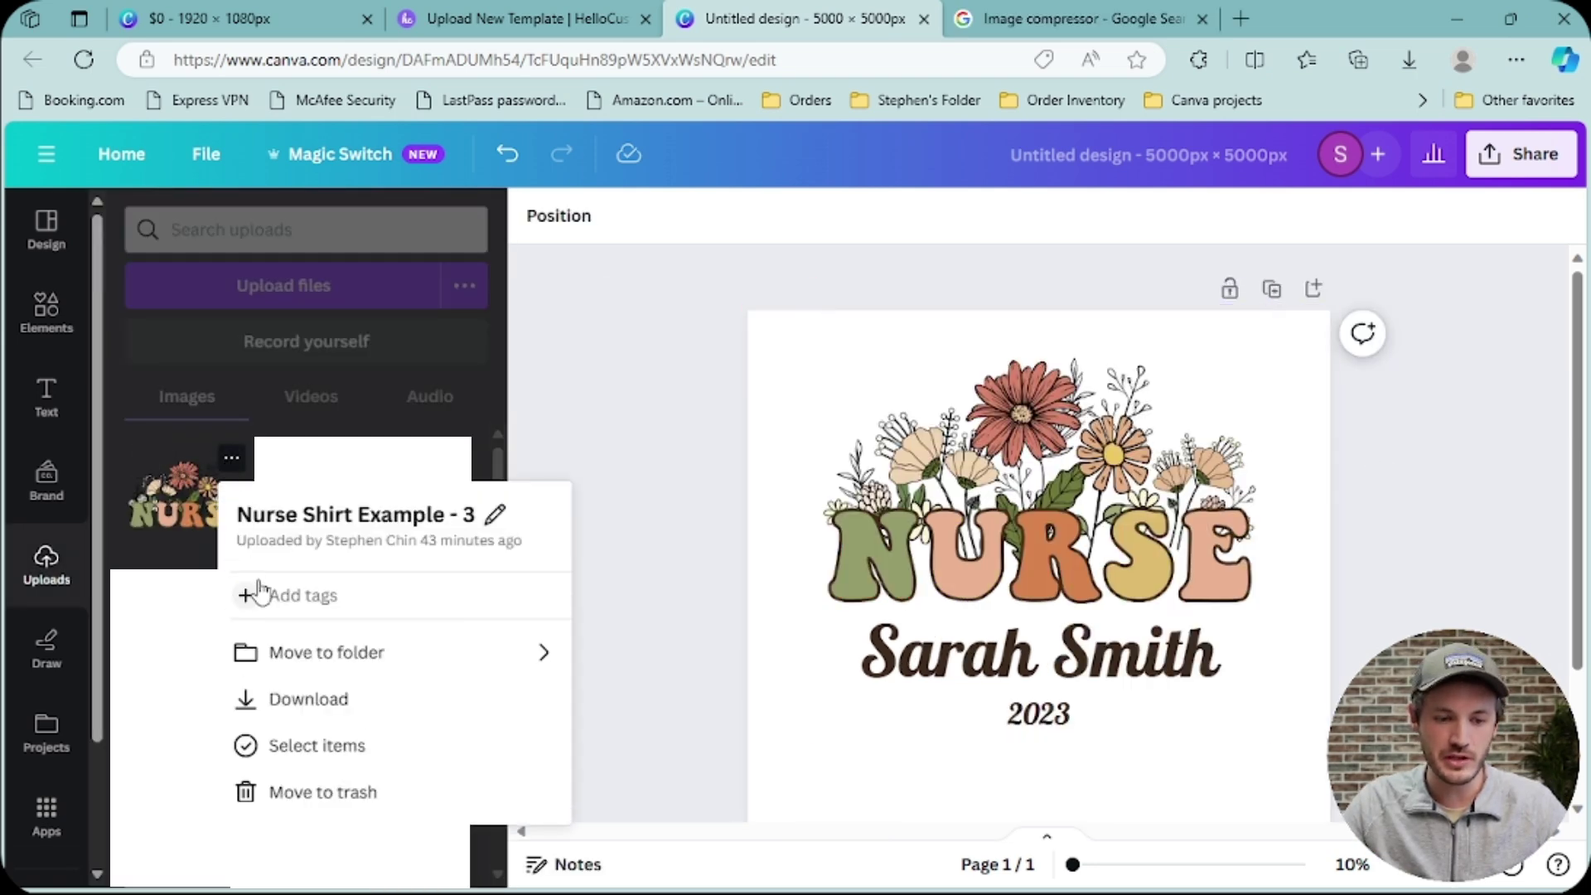
pyautogui.click(302, 700)
# - Compress Nurse Shirt Example (1).png with Optimizilla's Image Compressor site and download the compressed PNG
pyautogui.hotkey('ctrl', 'Tab')
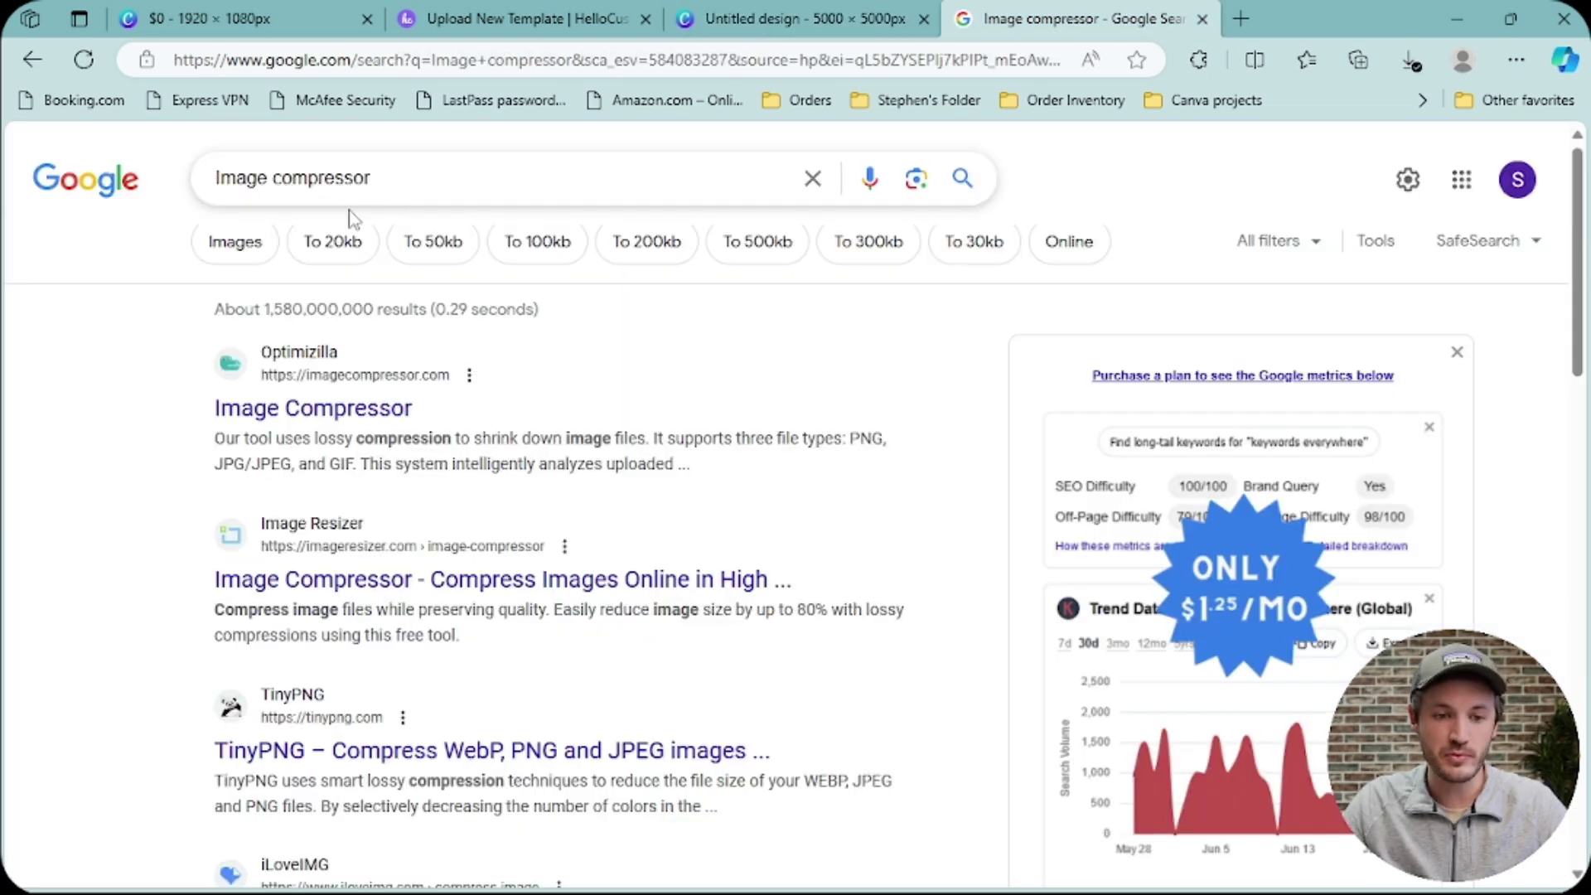
pyautogui.click(345, 414)
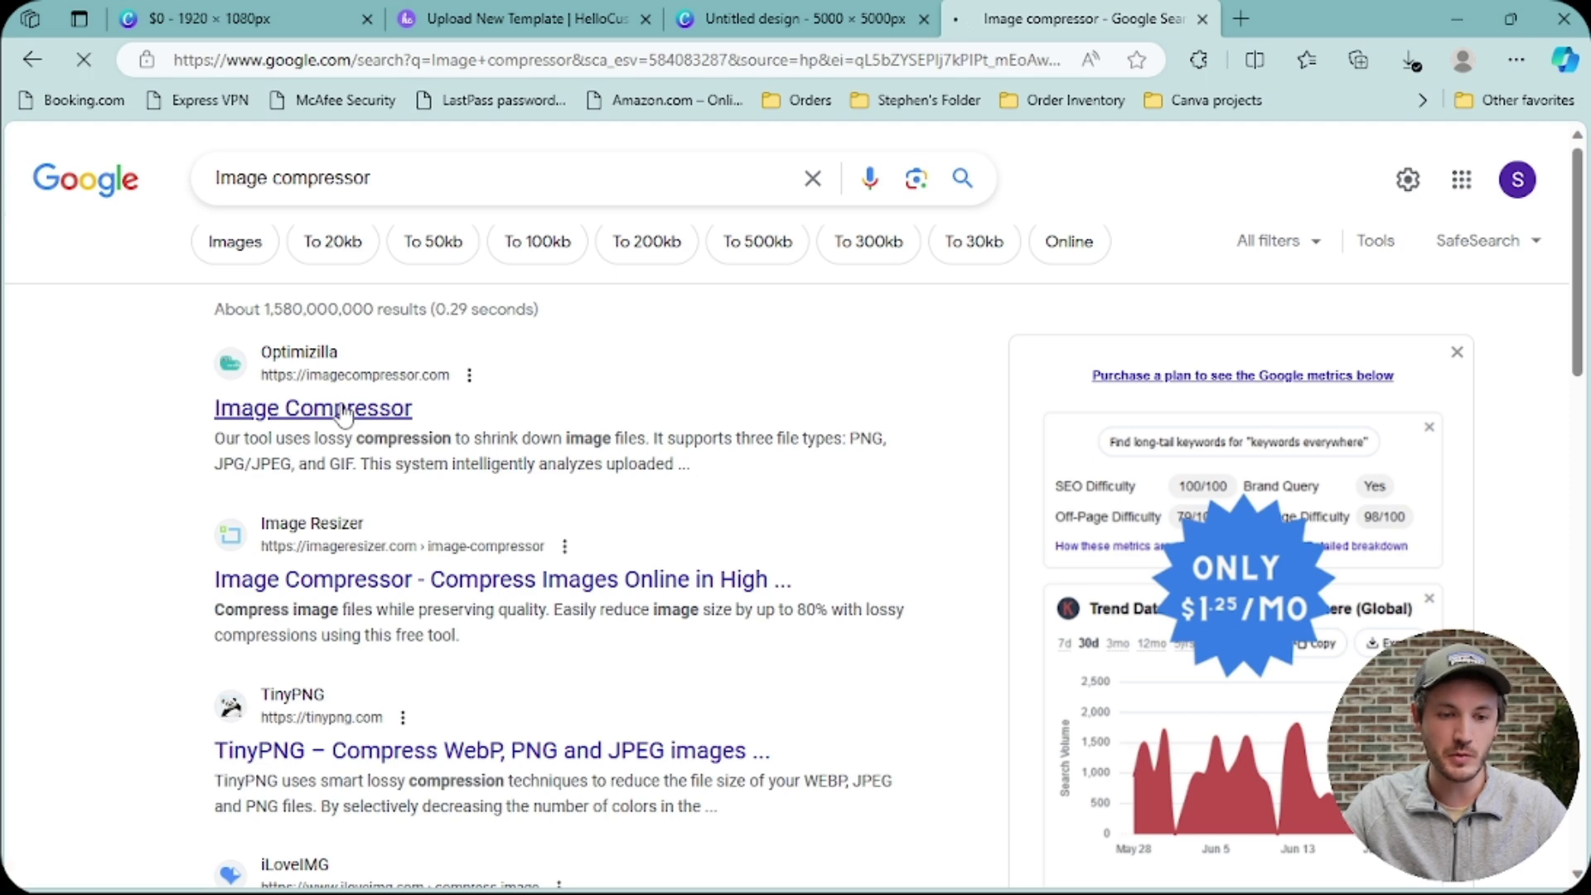
pyautogui.scroll(-2, 388, 389)
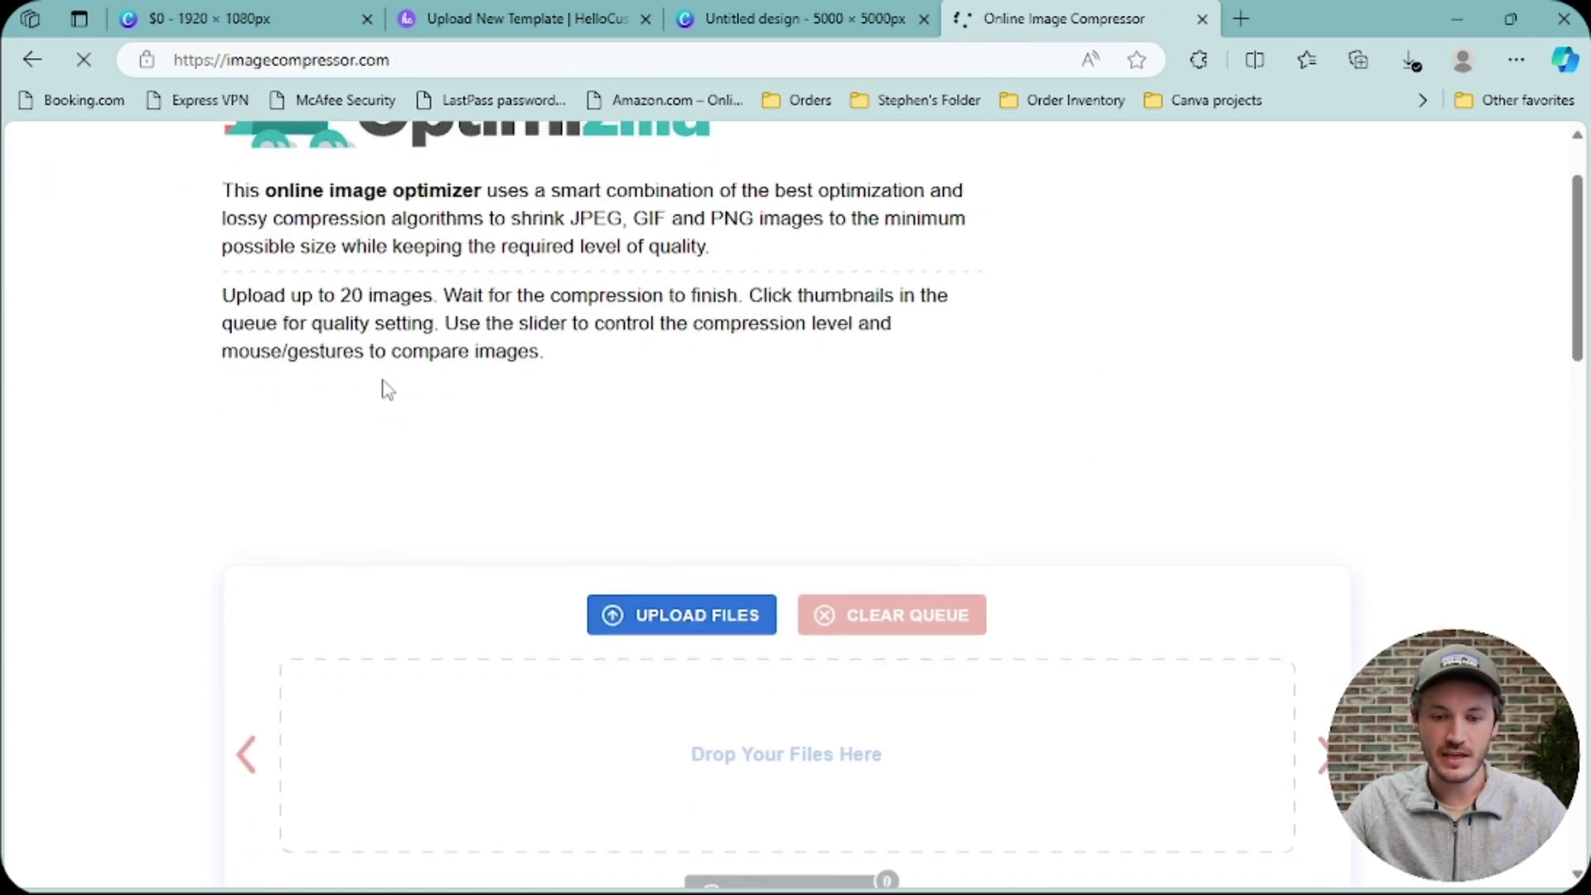
pyautogui.scroll(-2, 406, 415)
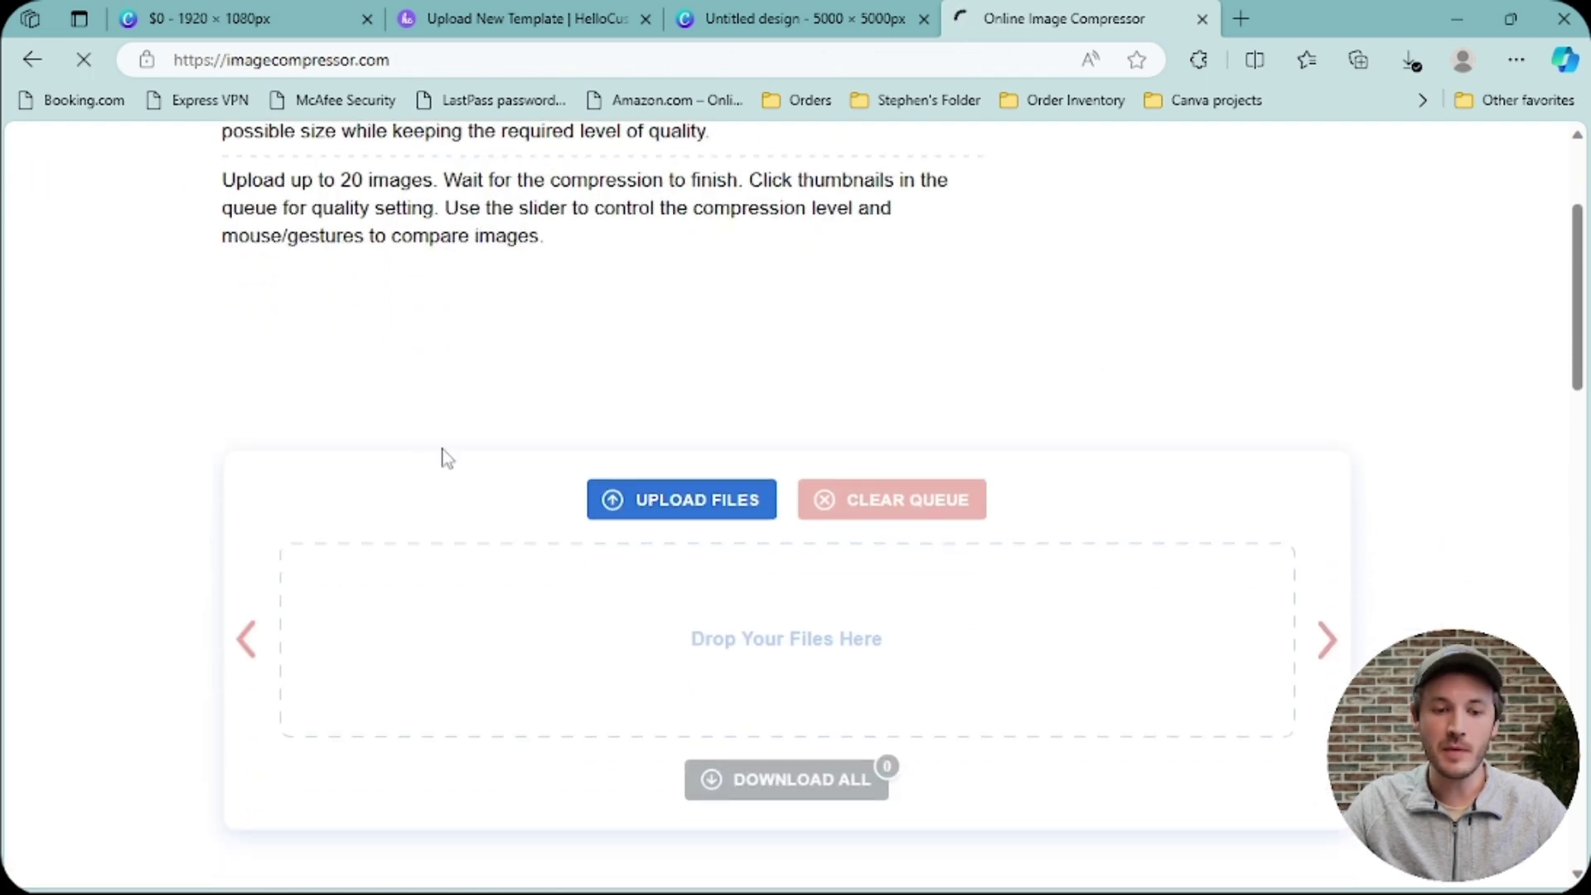
pyautogui.click(671, 502)
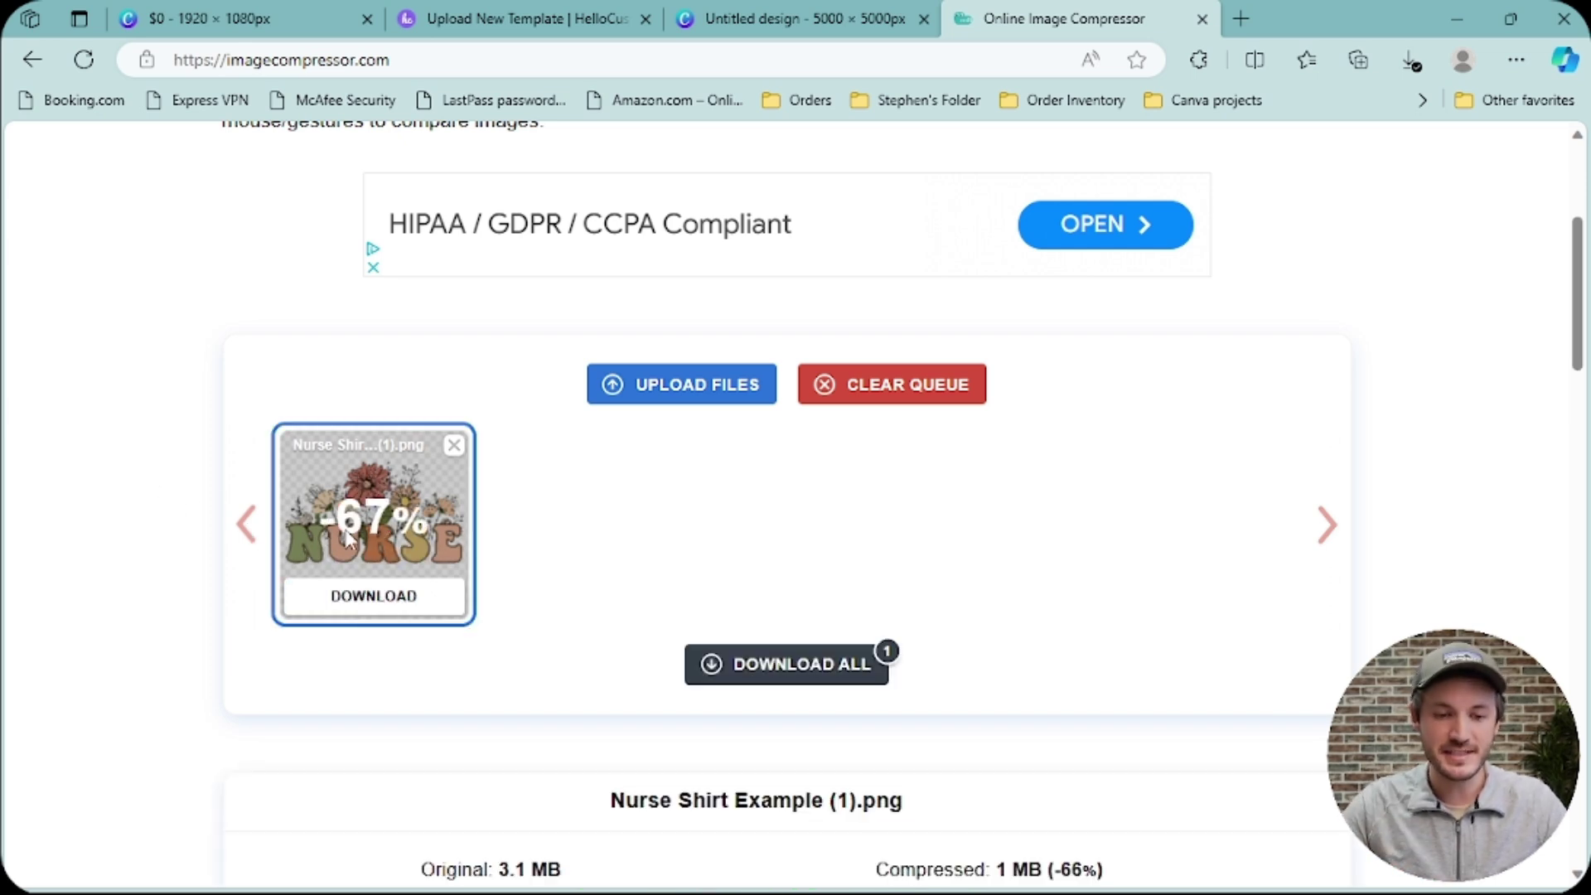
pyautogui.click(396, 602)
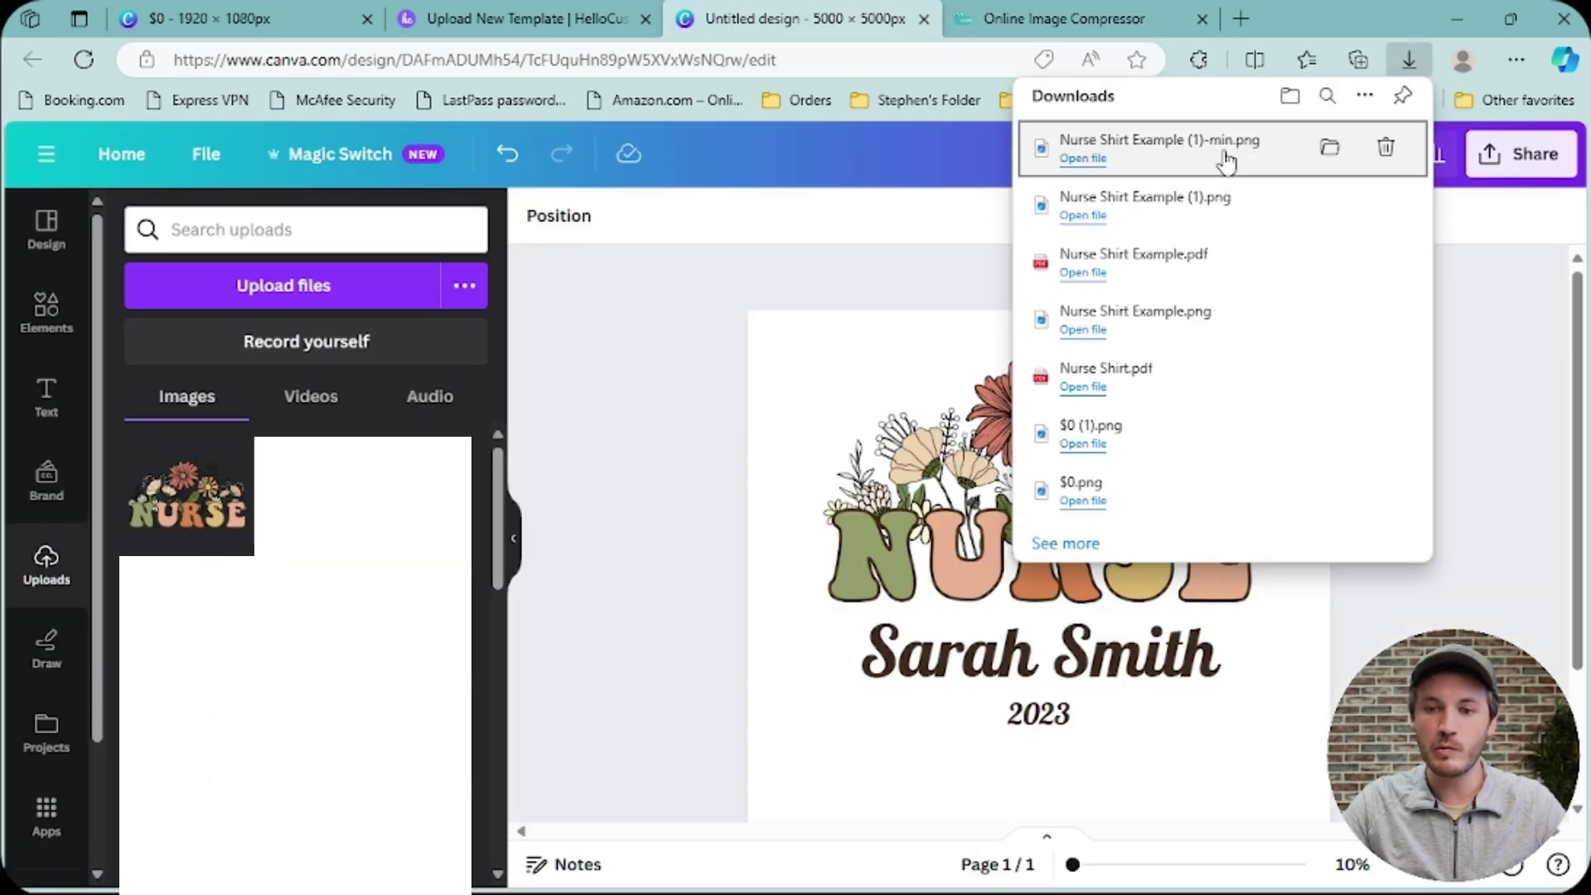
# - Upload the compressed Nurse Shirt Example (1)-min.png to the Canva design's images and open the design's sharing options
pyautogui.moveTo(1227, 160); pyautogui.dragTo(373, 426)
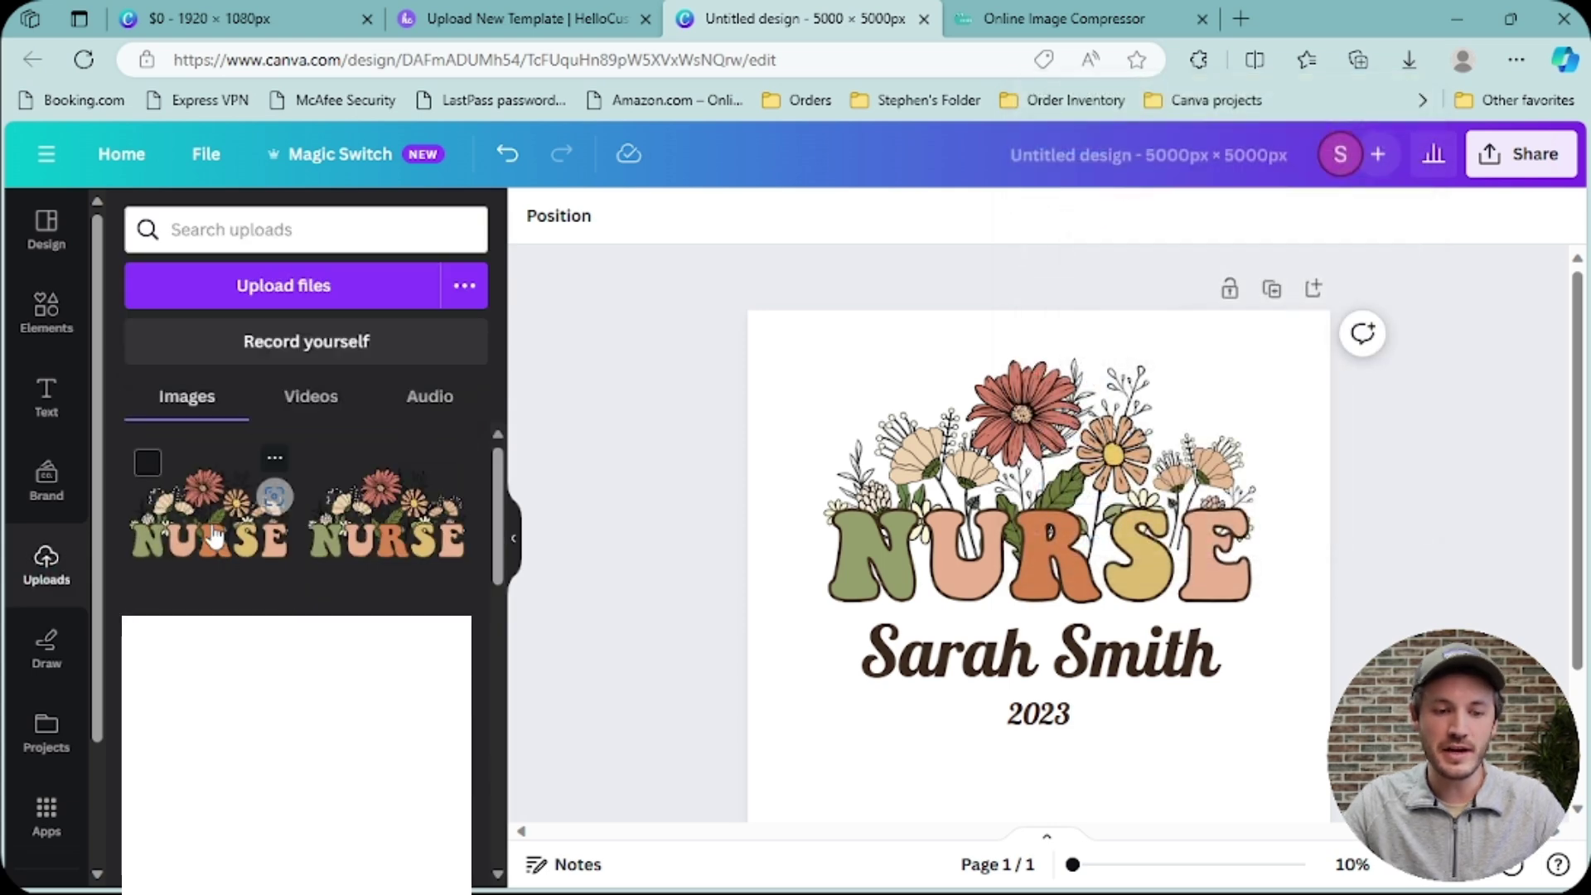
pyautogui.moveTo(213, 535); pyautogui.dragTo(903, 512)
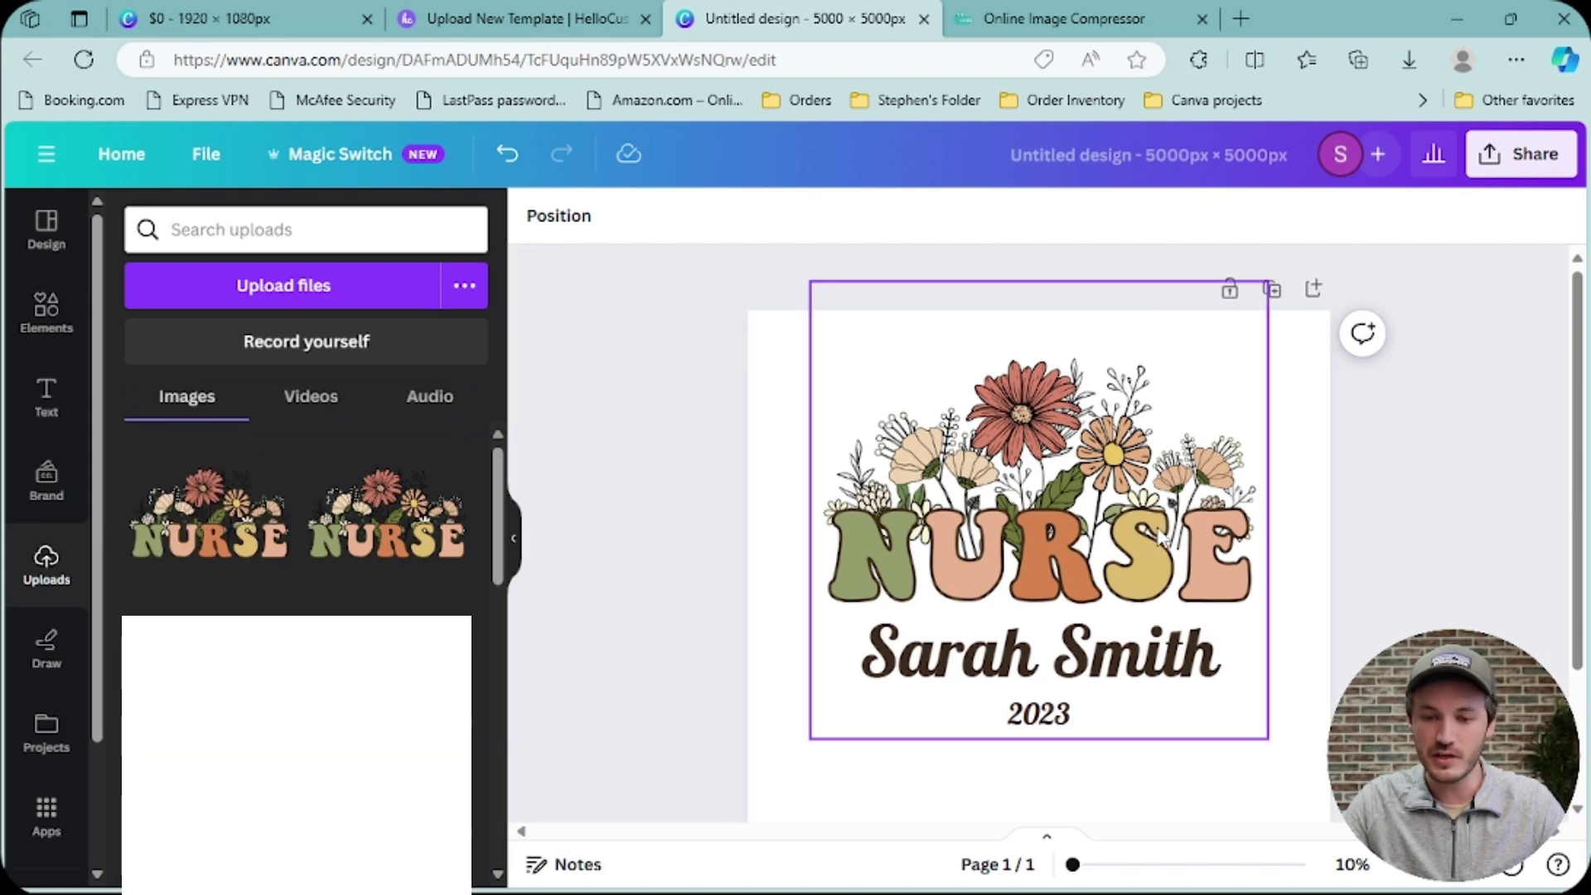
pyautogui.click(1275, 504)
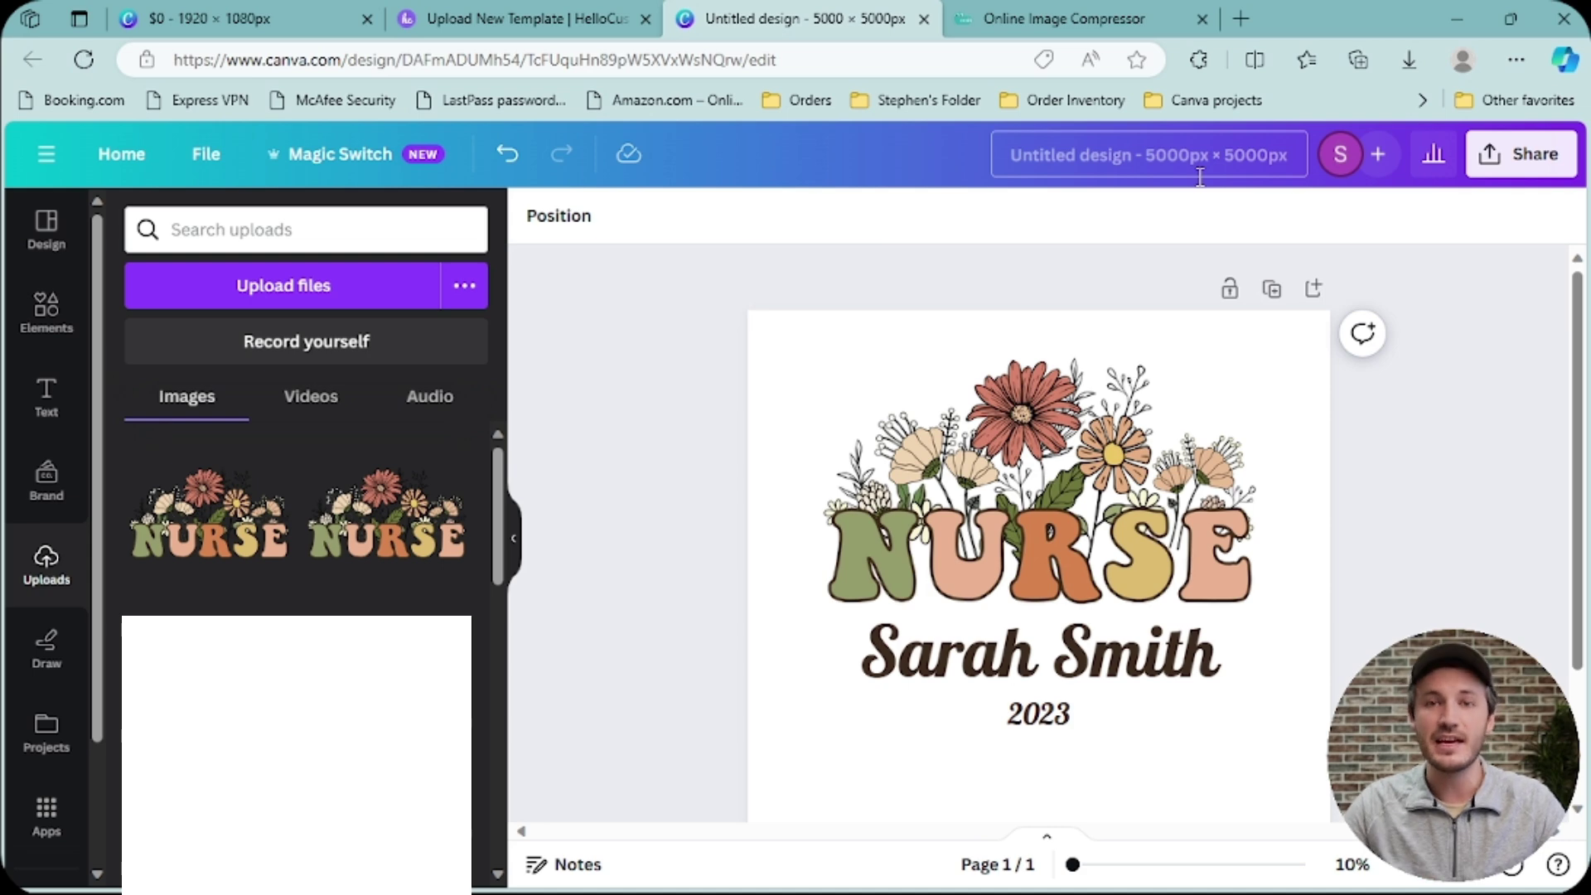
pyautogui.click(1557, 166)
pyautogui.click(1210, 741)
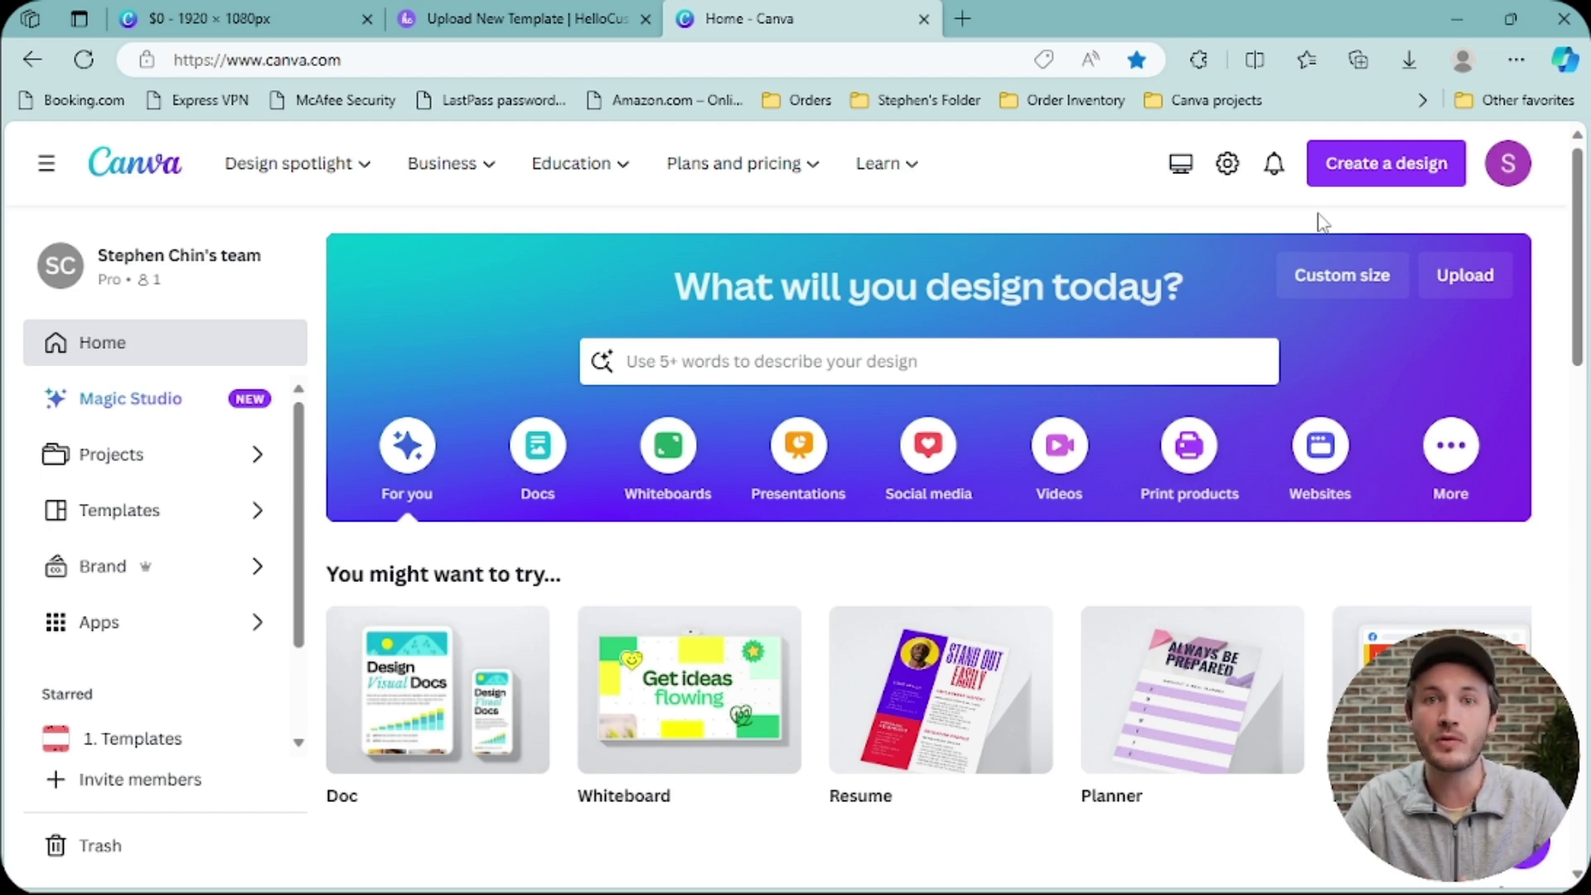
# - Create a new custom-size Canva design measuring 2000 × 2000 px
pyautogui.click(1376, 170)
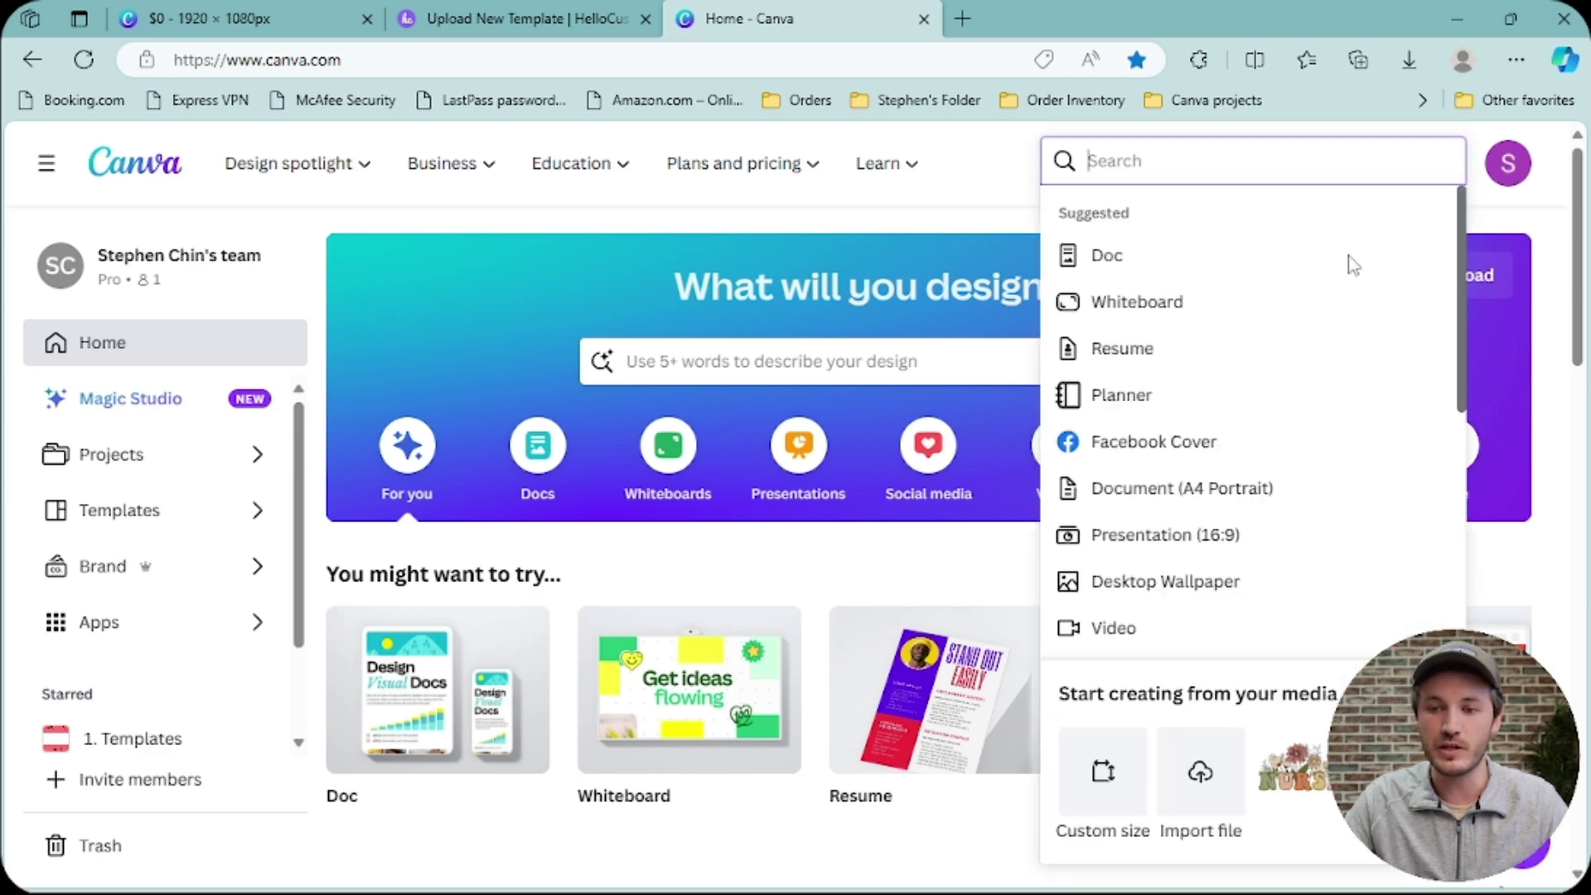
pyautogui.click(1100, 775)
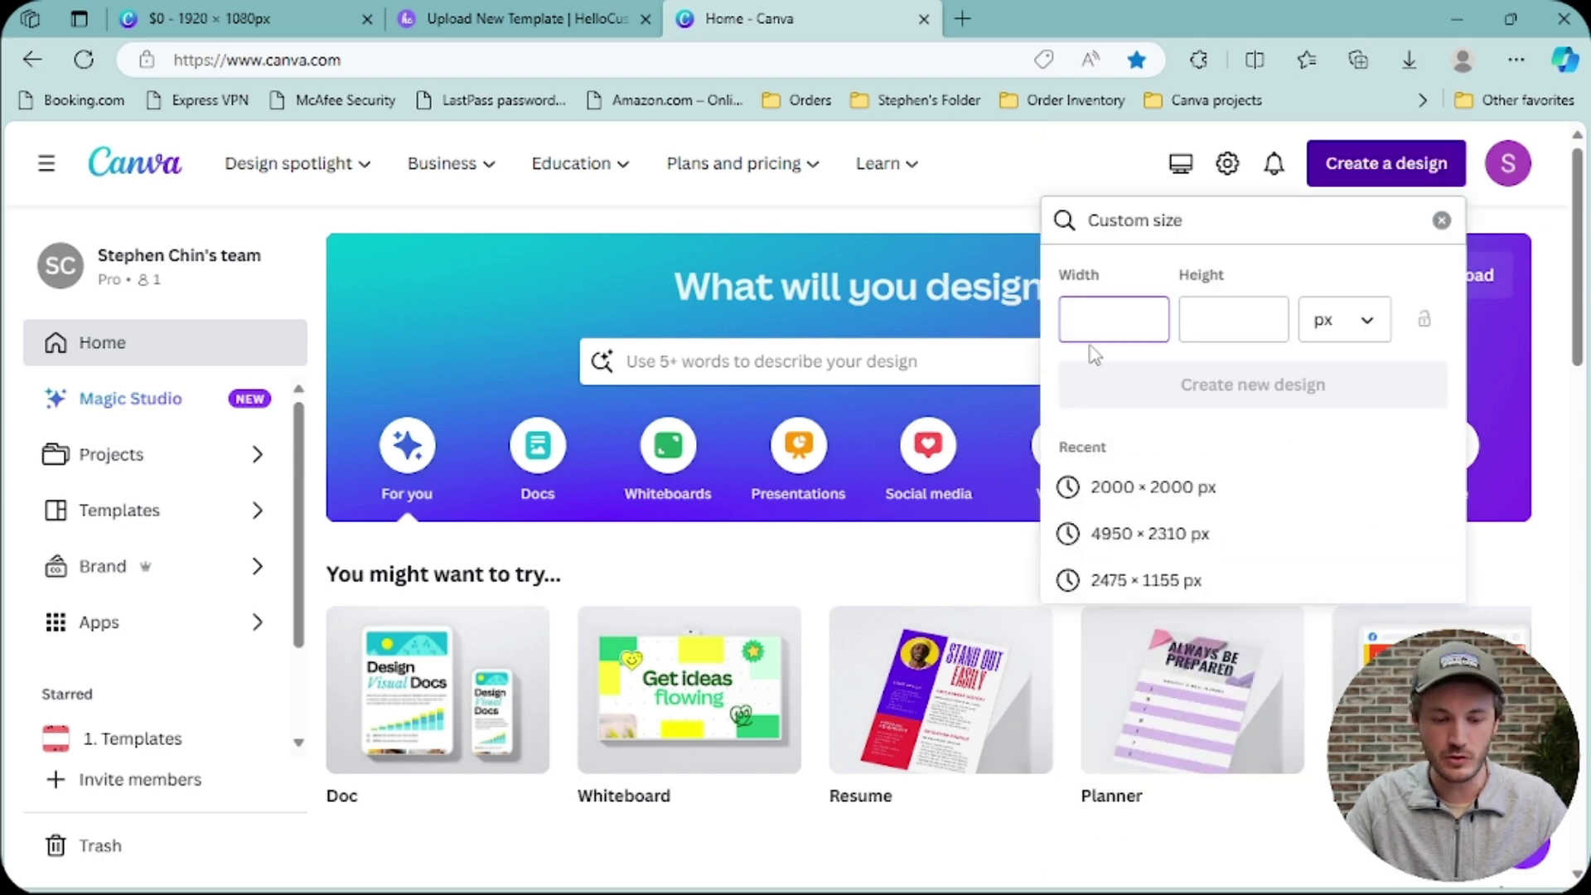
pyautogui.write('2000')
pyautogui.click(1256, 317)
pyautogui.write('2000')
pyautogui.click(1268, 383)
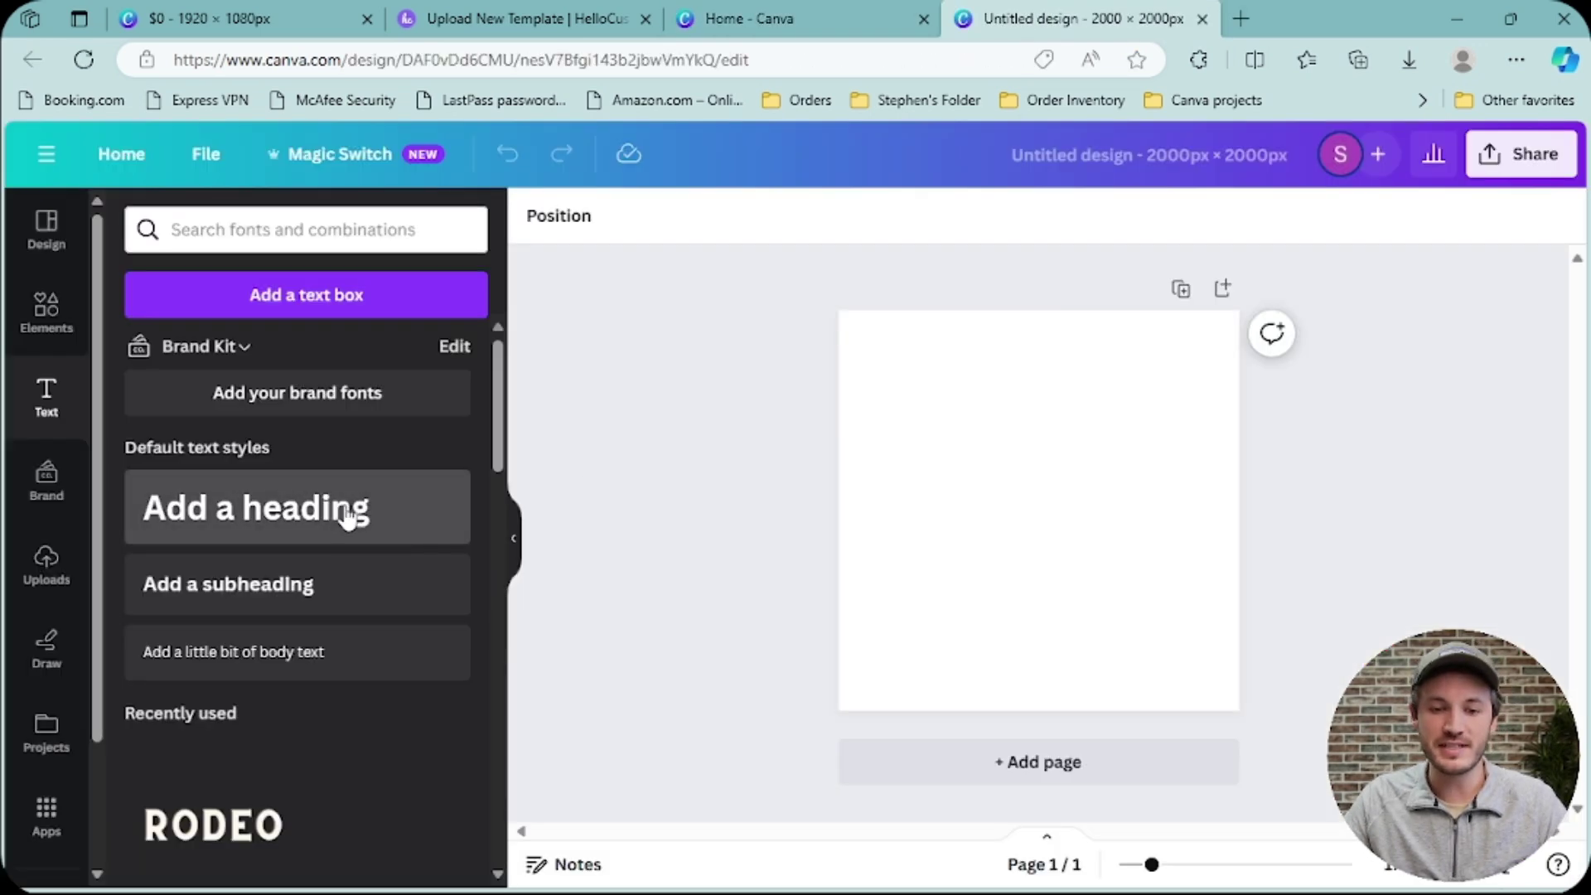
# - Add a heading to the blank page and replace its placeholder text with a first name
pyautogui.click(359, 517)
pyautogui.doubleClick(985, 504)
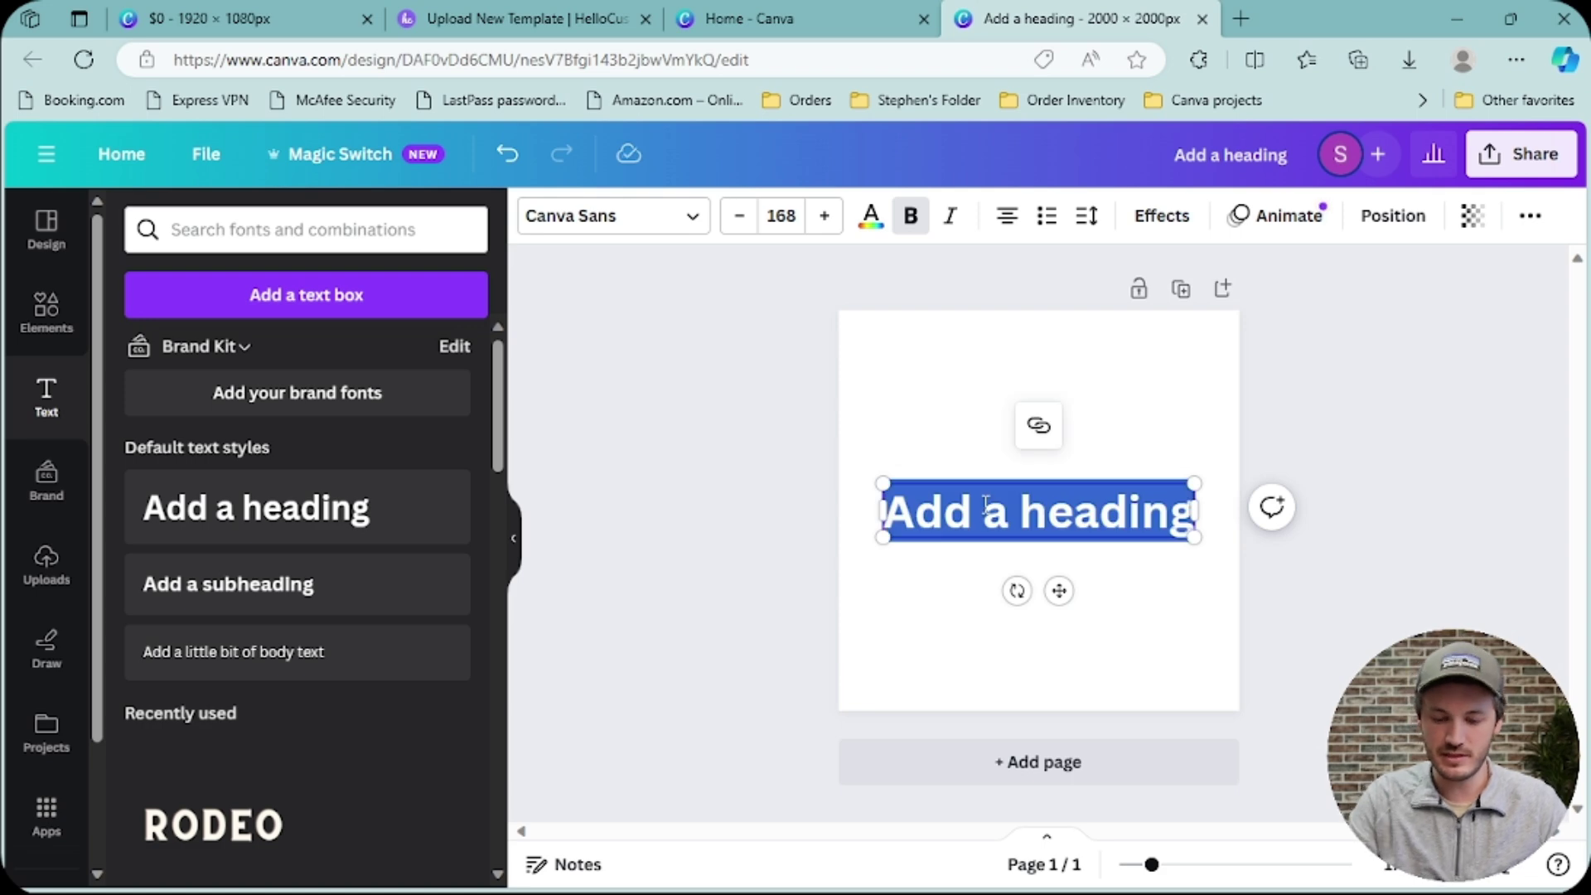
pyautogui.write('Stephen')
pyautogui.click(1368, 428)
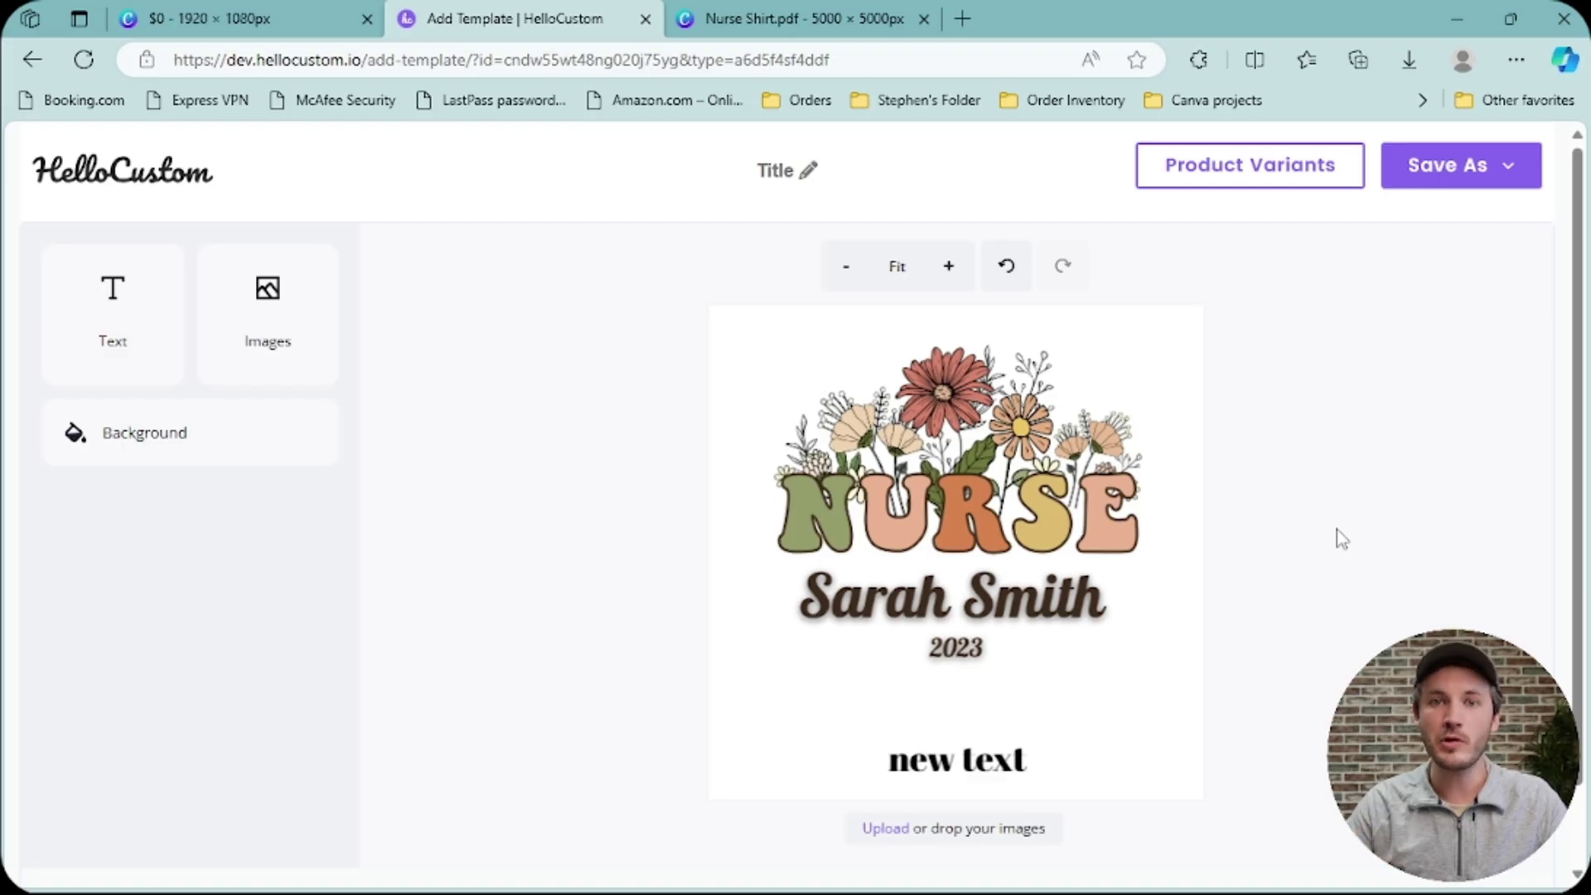
# - Try to assign the Name tag to the shadowed name-and-year element in the HelloCustom template
pyautogui.click(1003, 595)
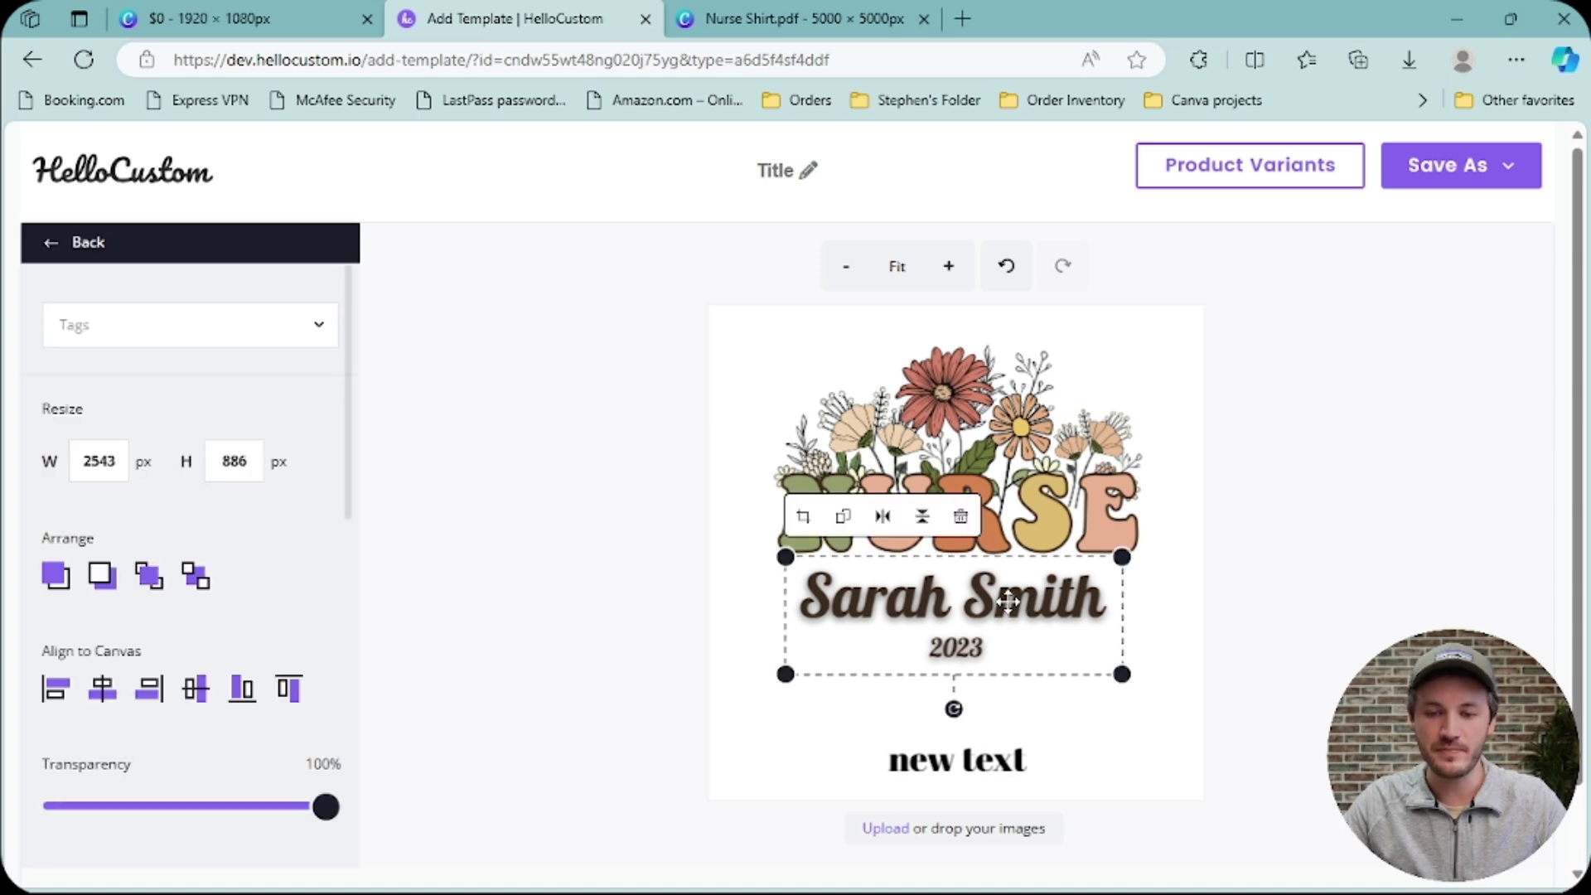
pyautogui.click(241, 327)
pyautogui.click(185, 378)
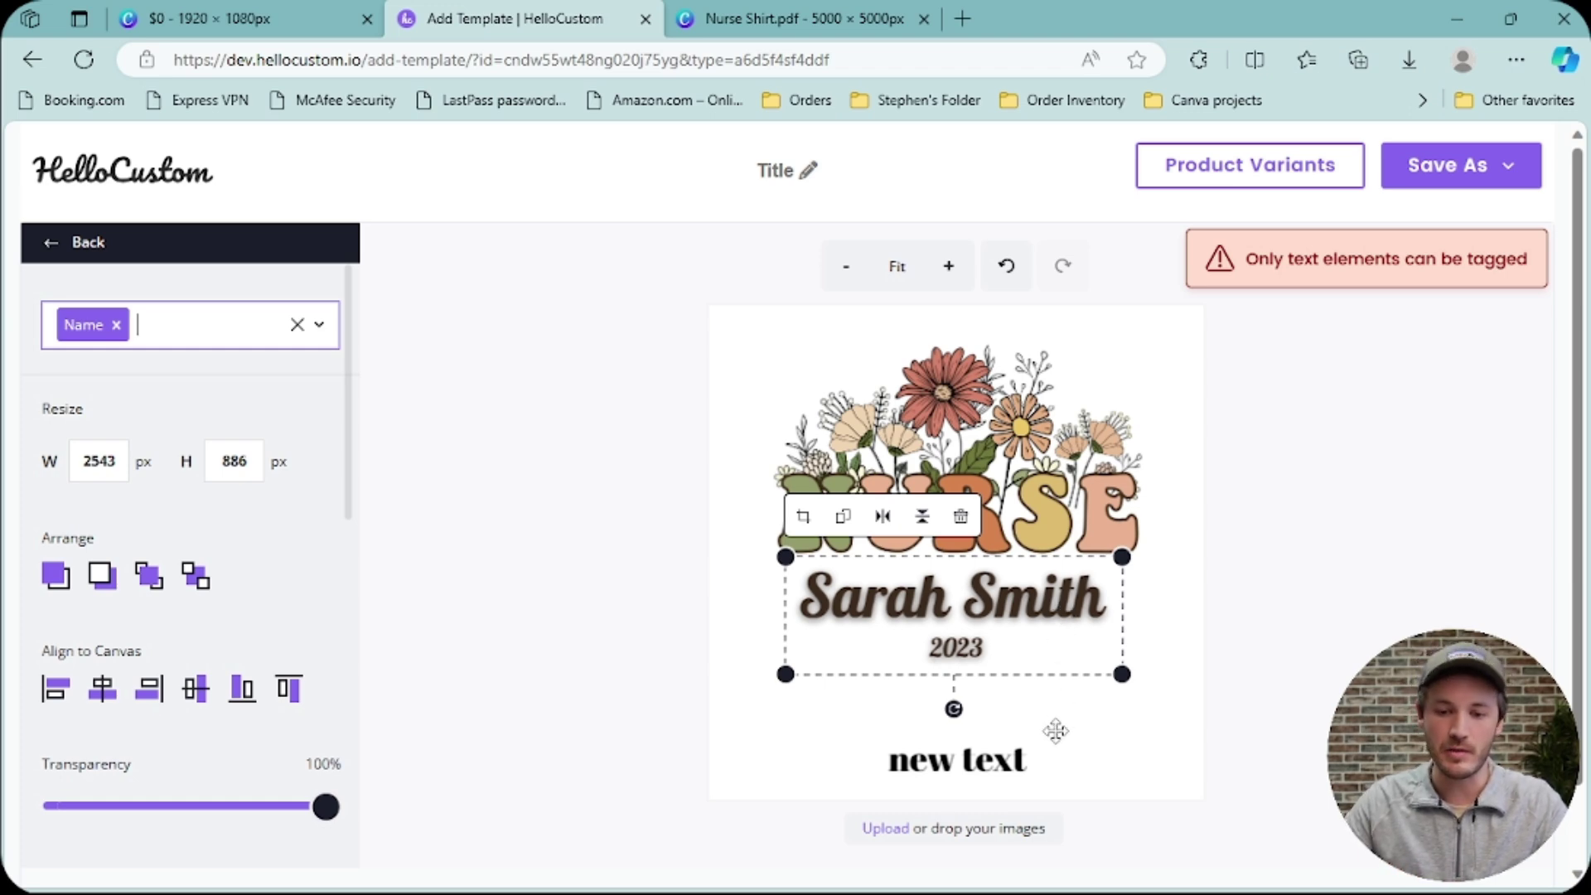
# - Select the "new text" element and look through its spacing, drop shadow and curve settings
pyautogui.click(987, 761)
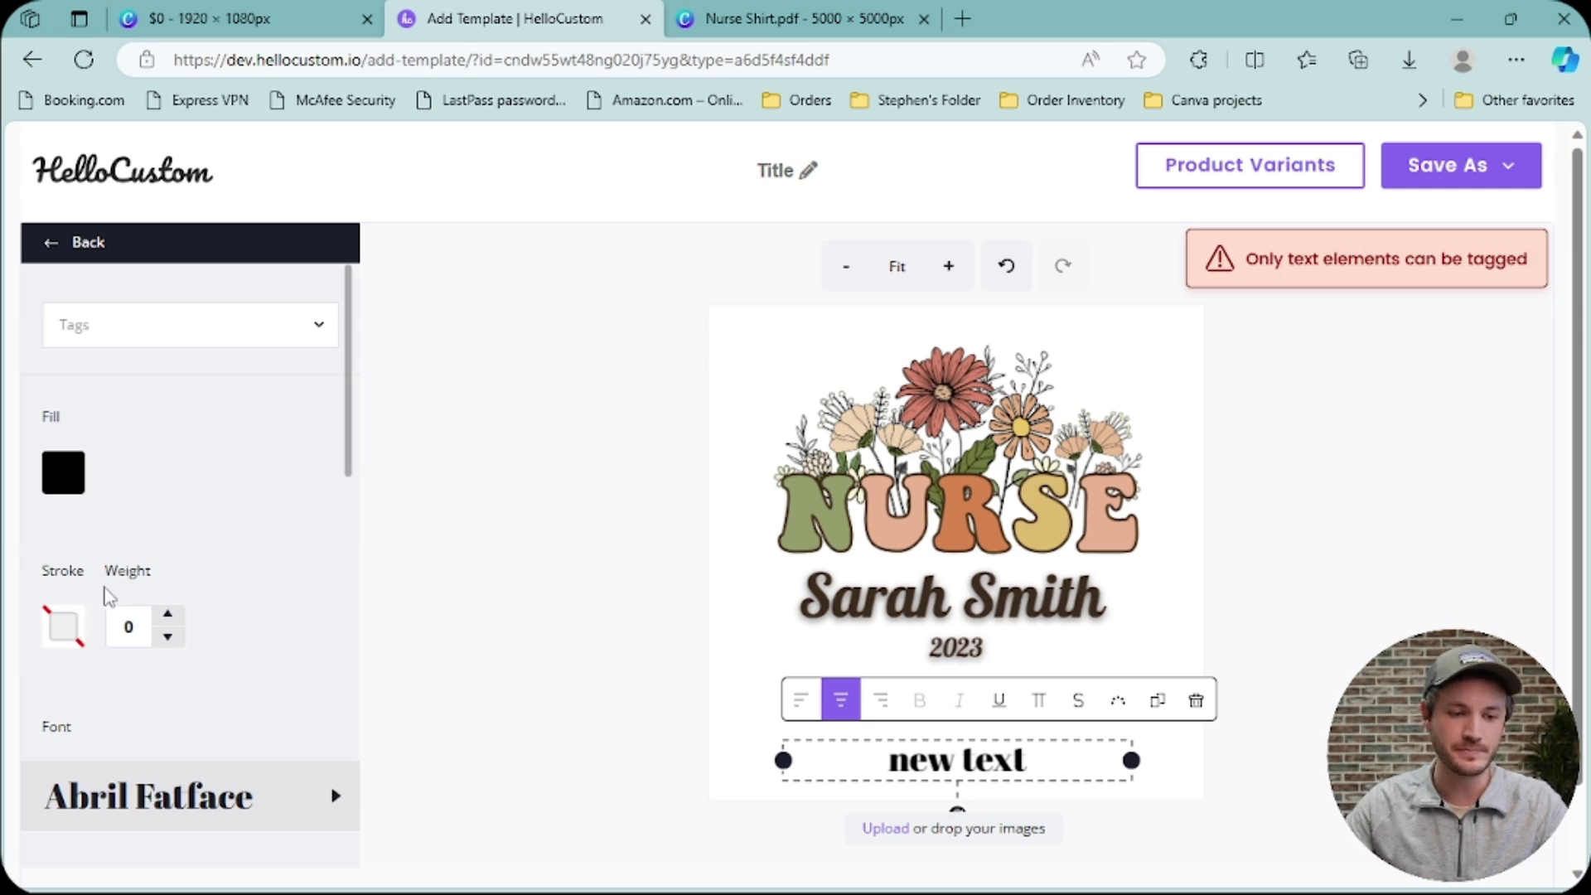
pyautogui.scroll(-10, 206, 539)
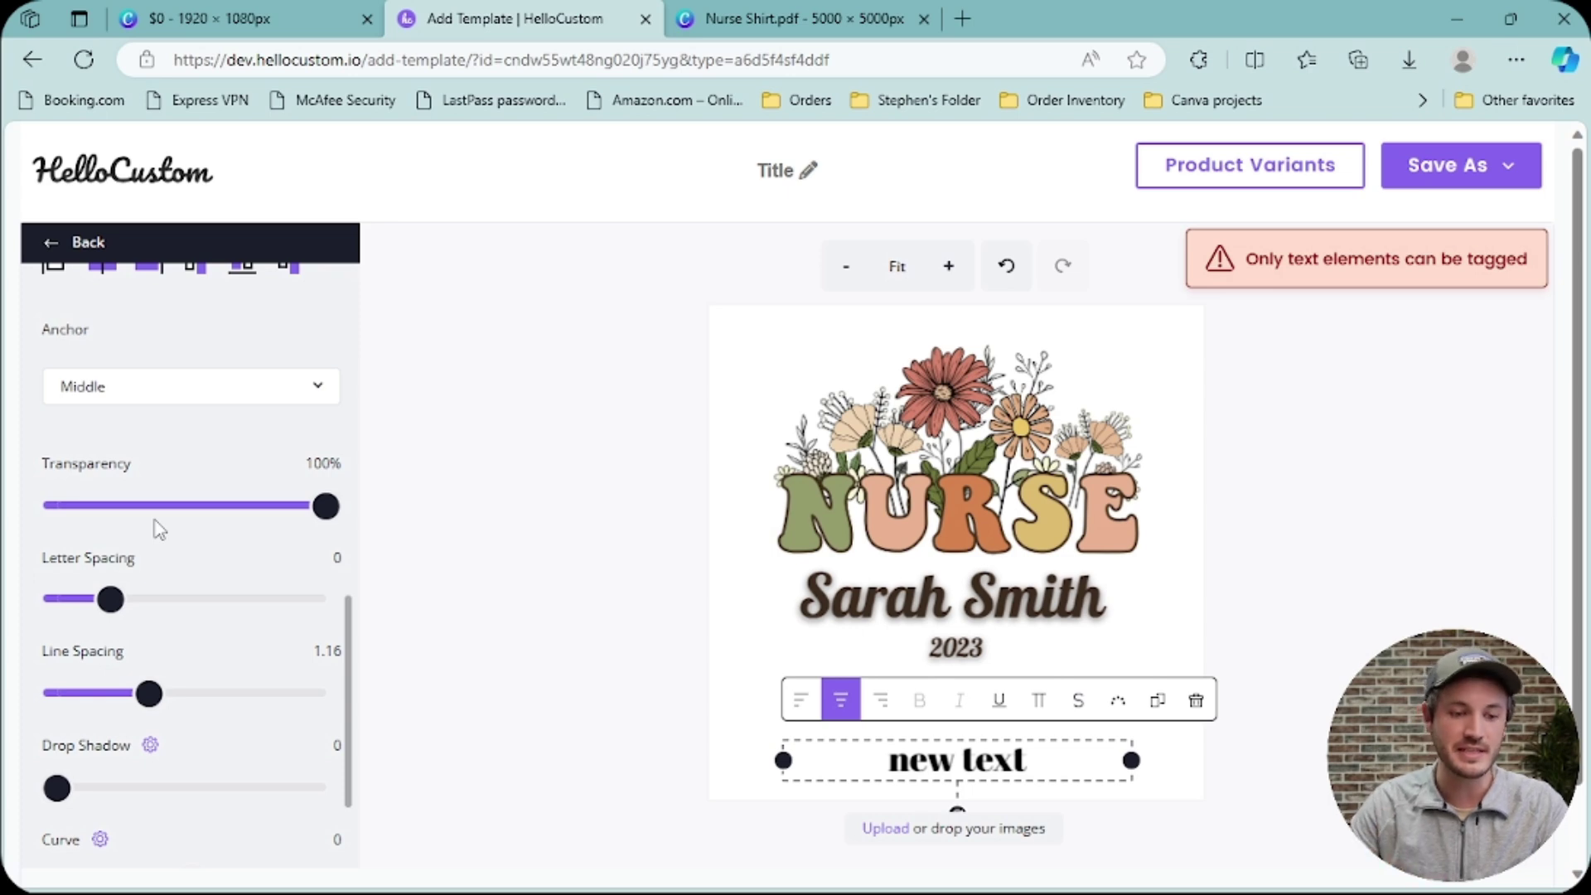
pyautogui.scroll(-2, 160, 530)
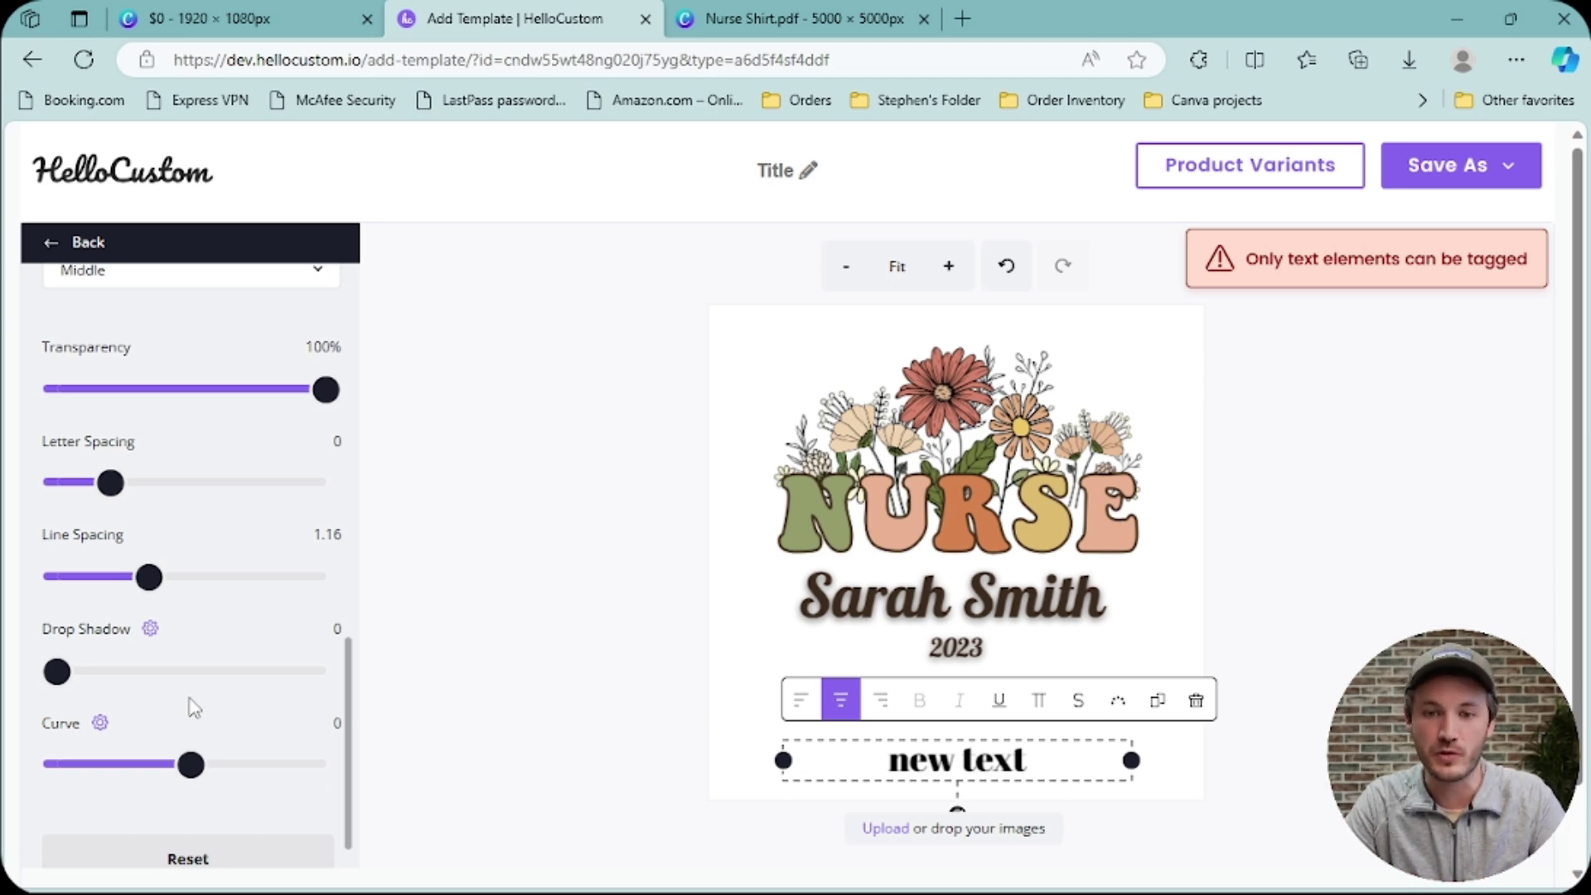
pyautogui.click(483, 537)
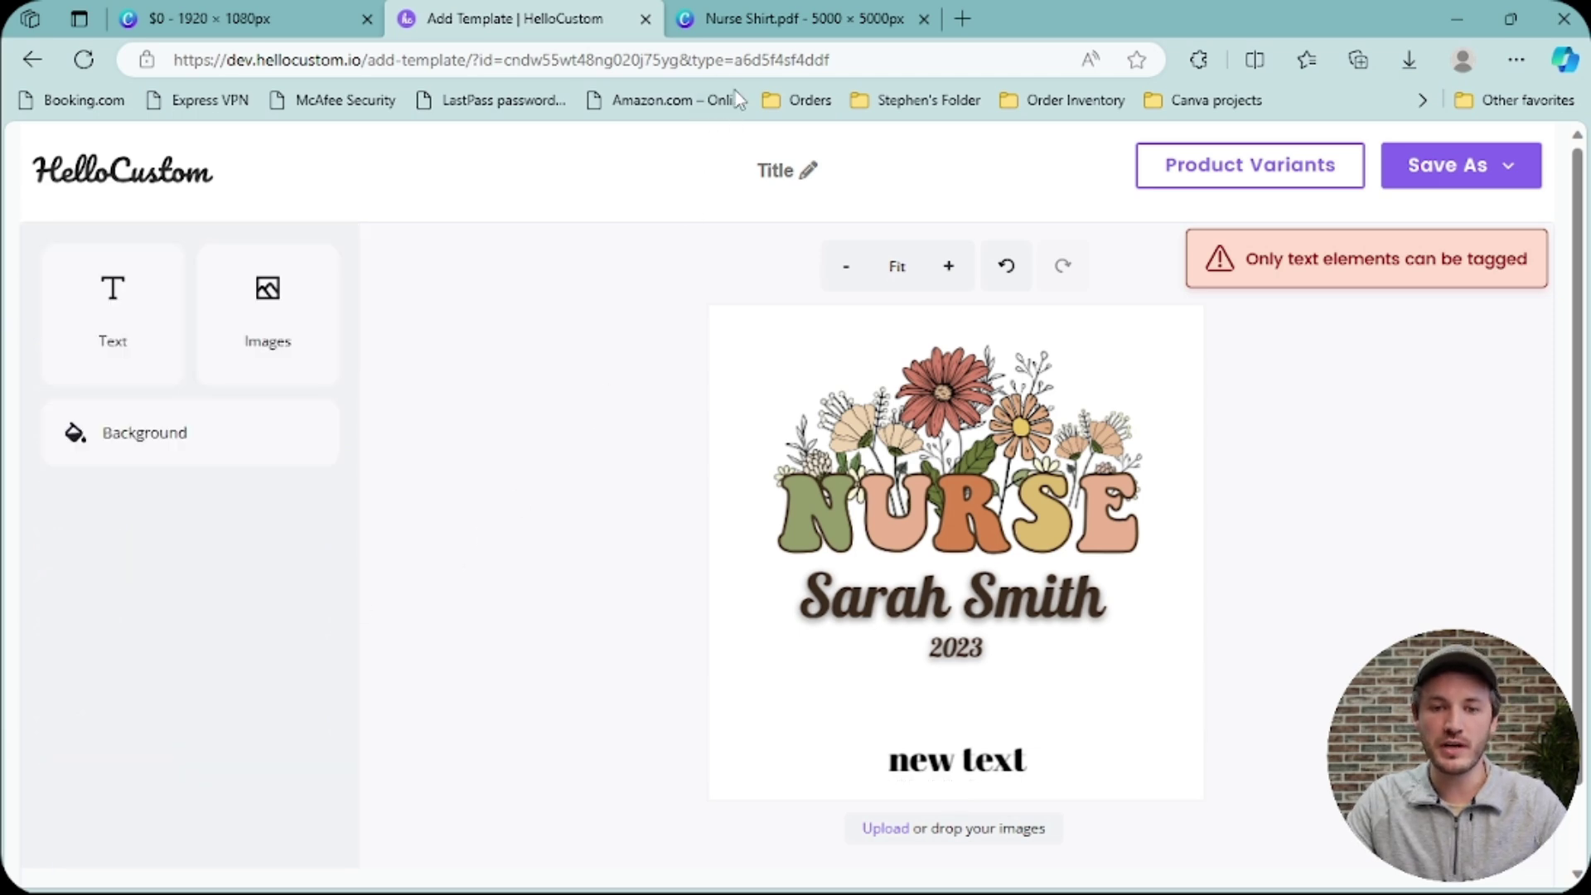
# - Switch to the Nurse Shirt.pdf design in Canva and set the name-and-year text's effect style to None
pyautogui.click(759, 20)
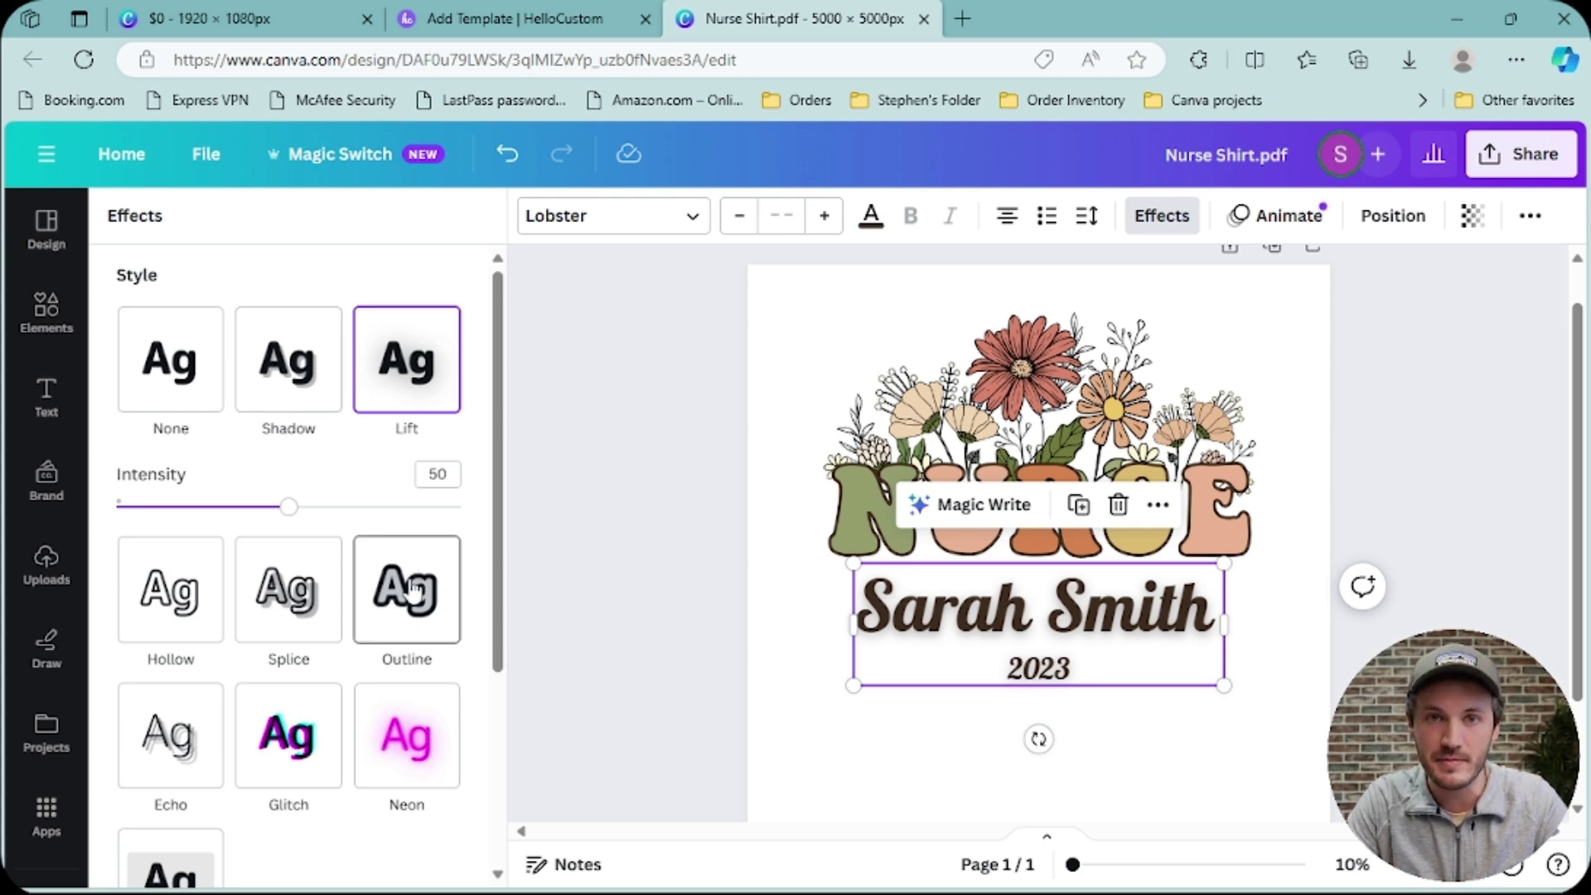
pyautogui.click(196, 390)
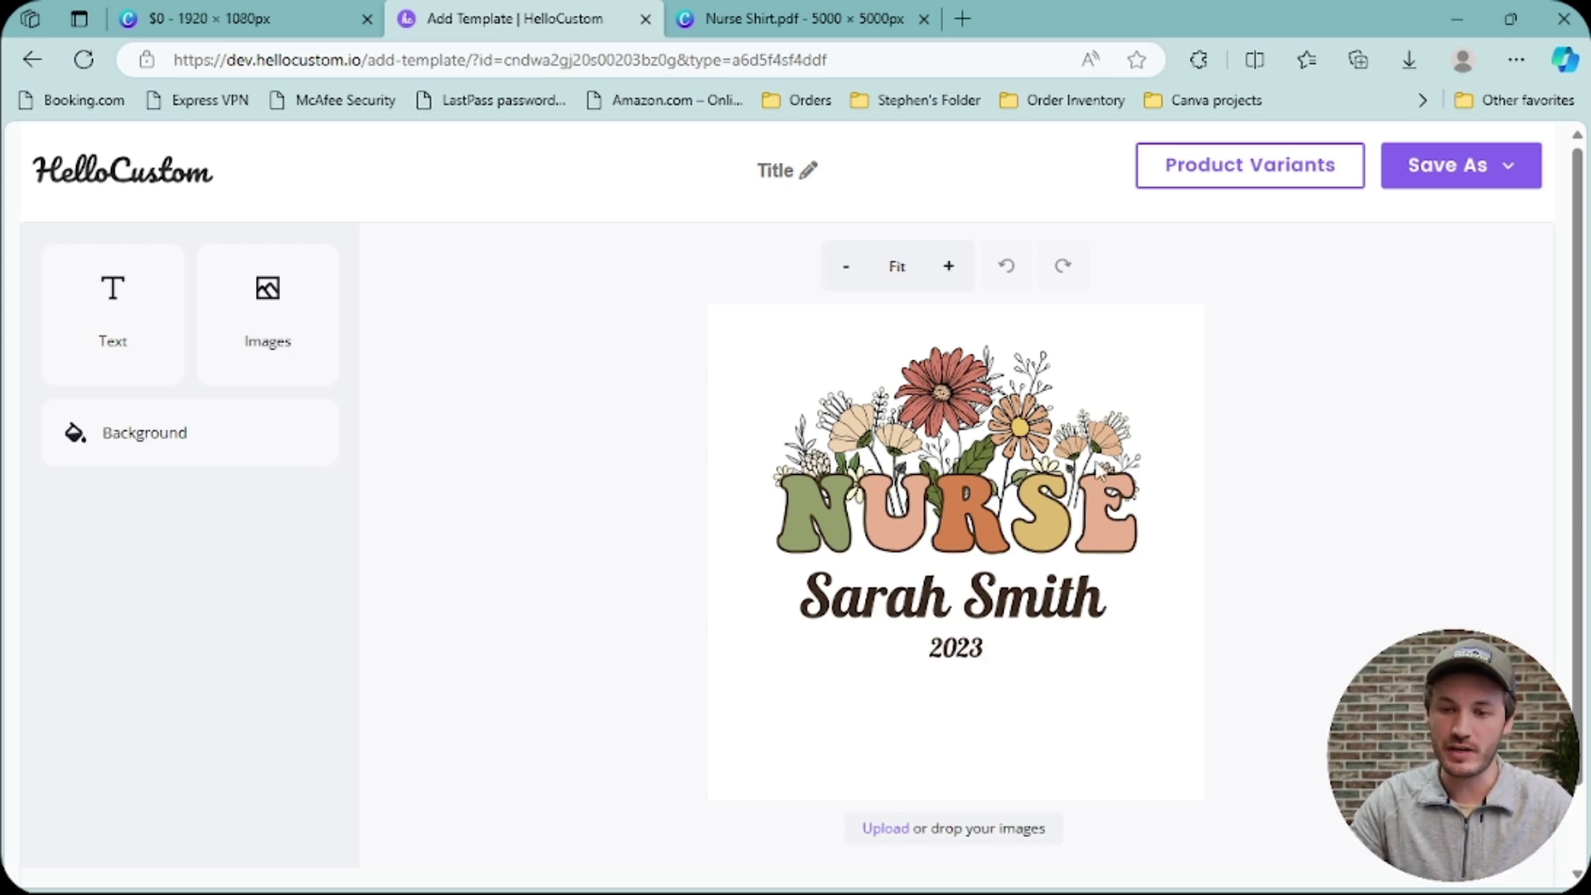
pyautogui.moveTo(1241, 279); pyautogui.dragTo(660, 773)
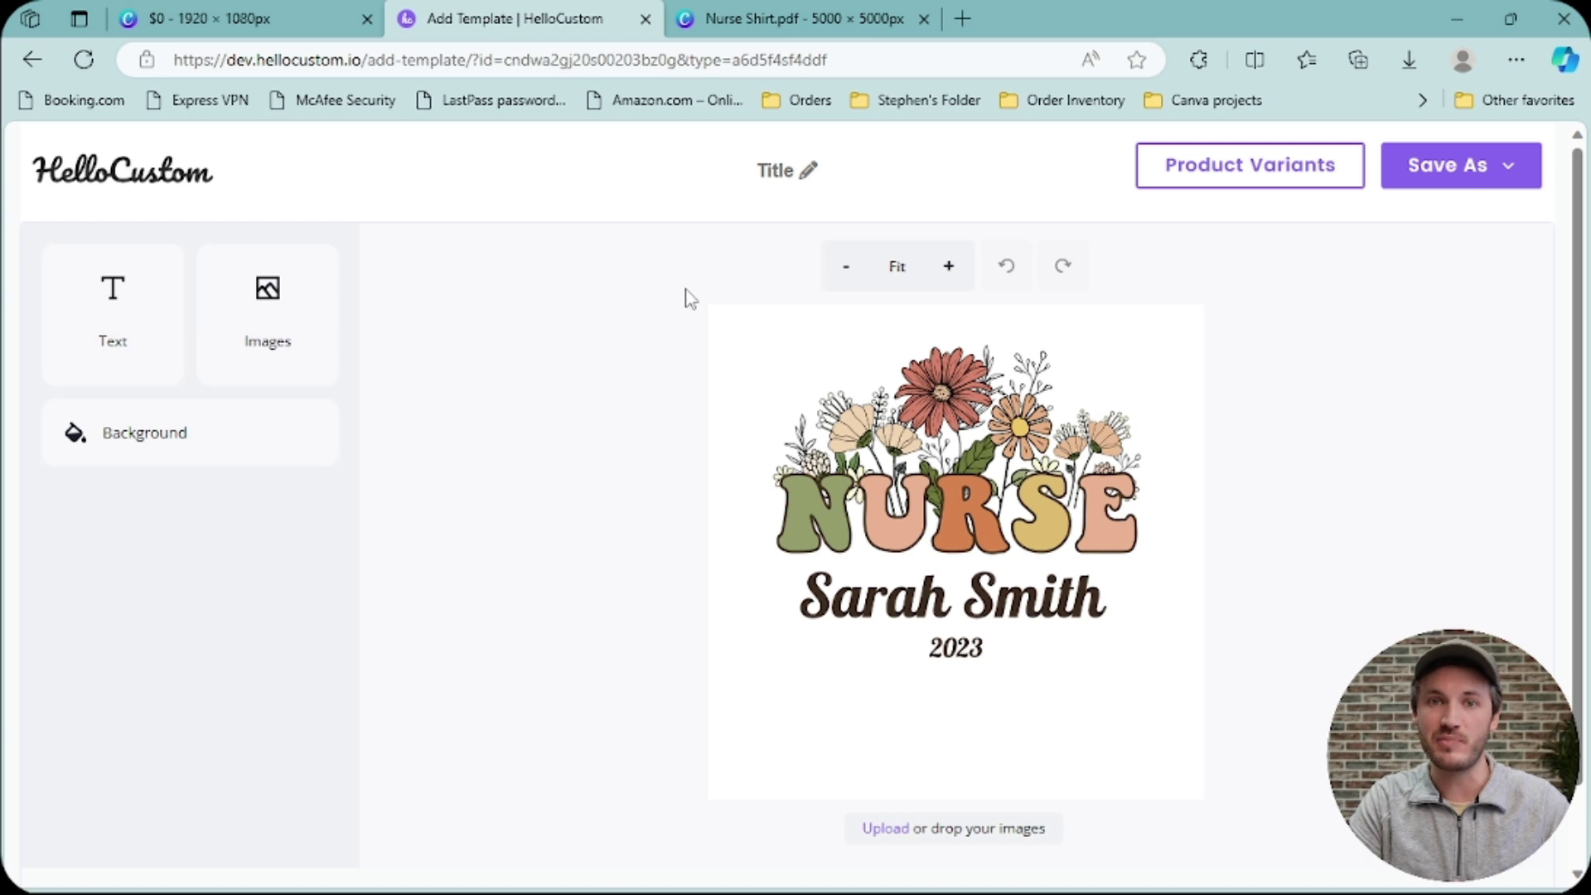
pyautogui.moveTo(688, 298); pyautogui.dragTo(1230, 816)
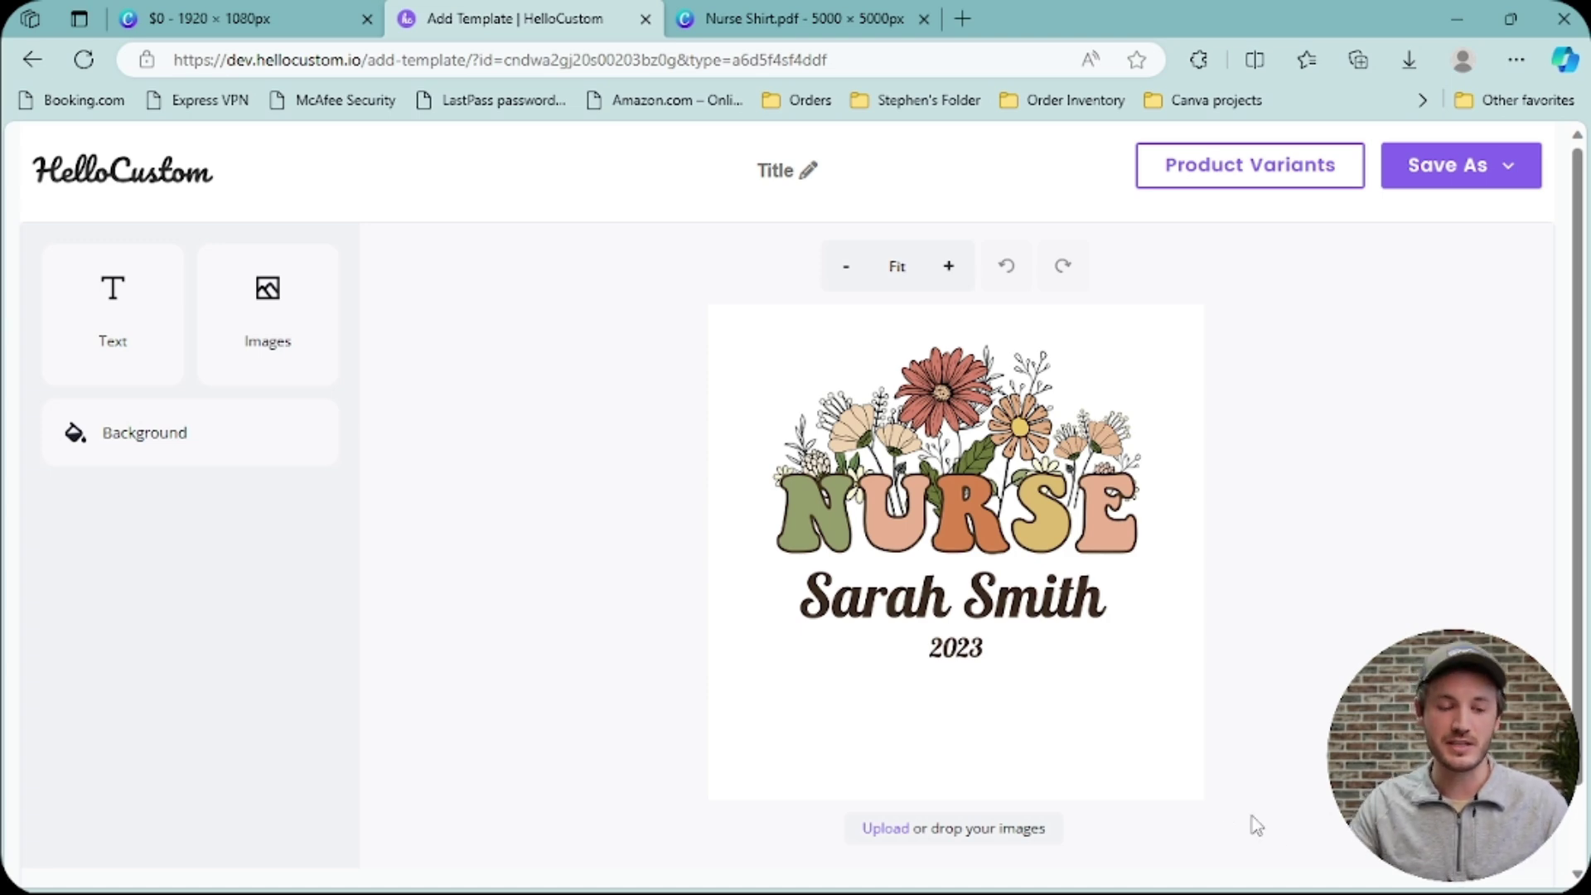
# - Add a header text element to the HelloCustom template and tag it as Name
pyautogui.click(132, 344)
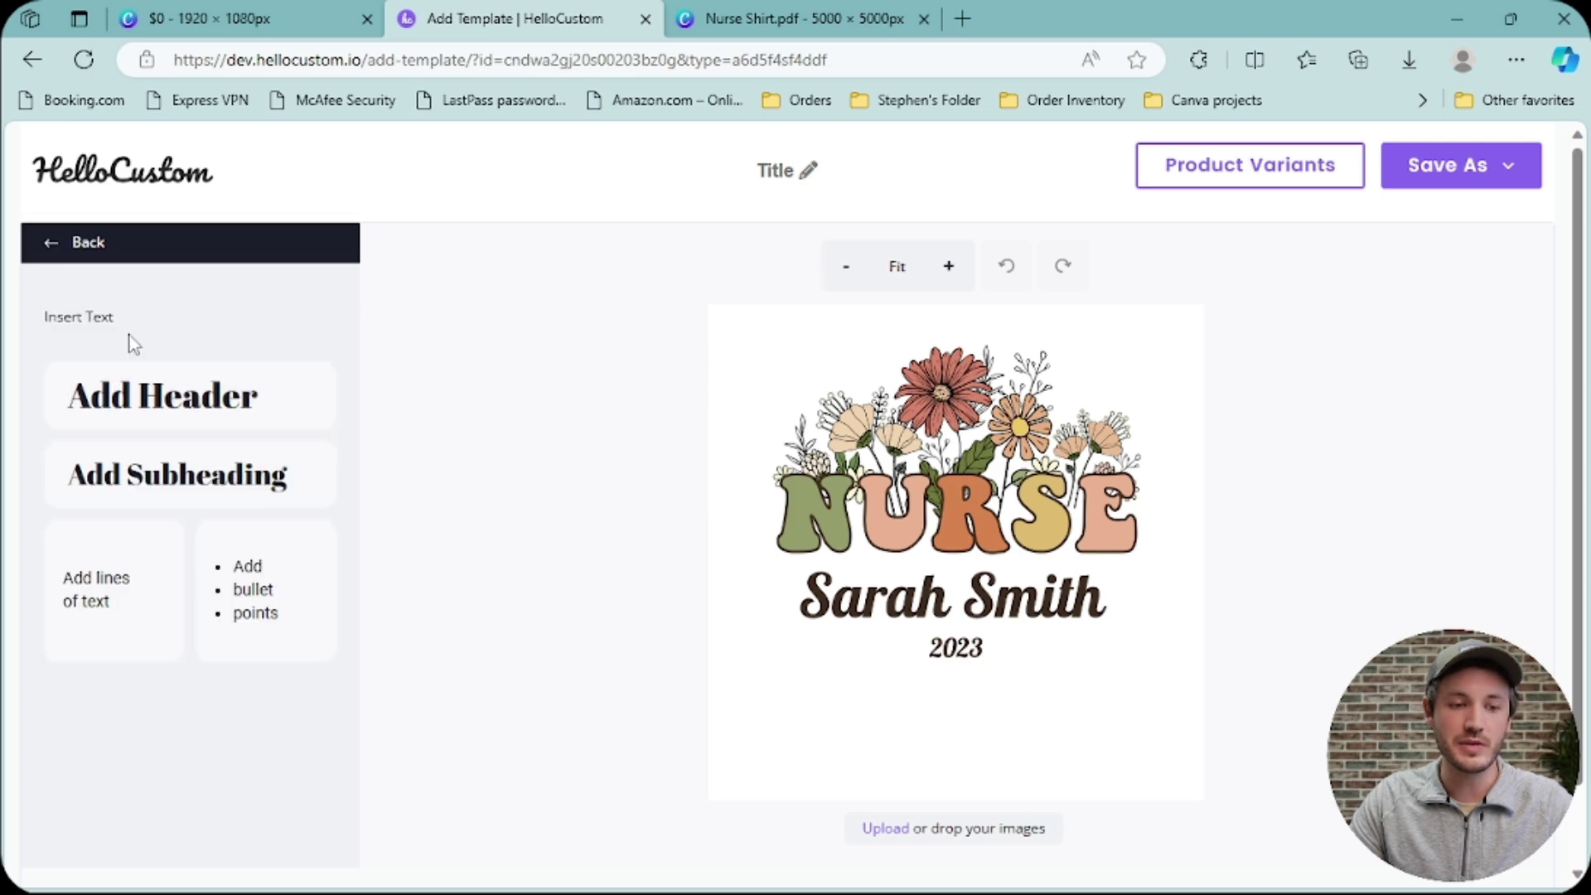
pyautogui.click(133, 396)
pyautogui.click(897, 554)
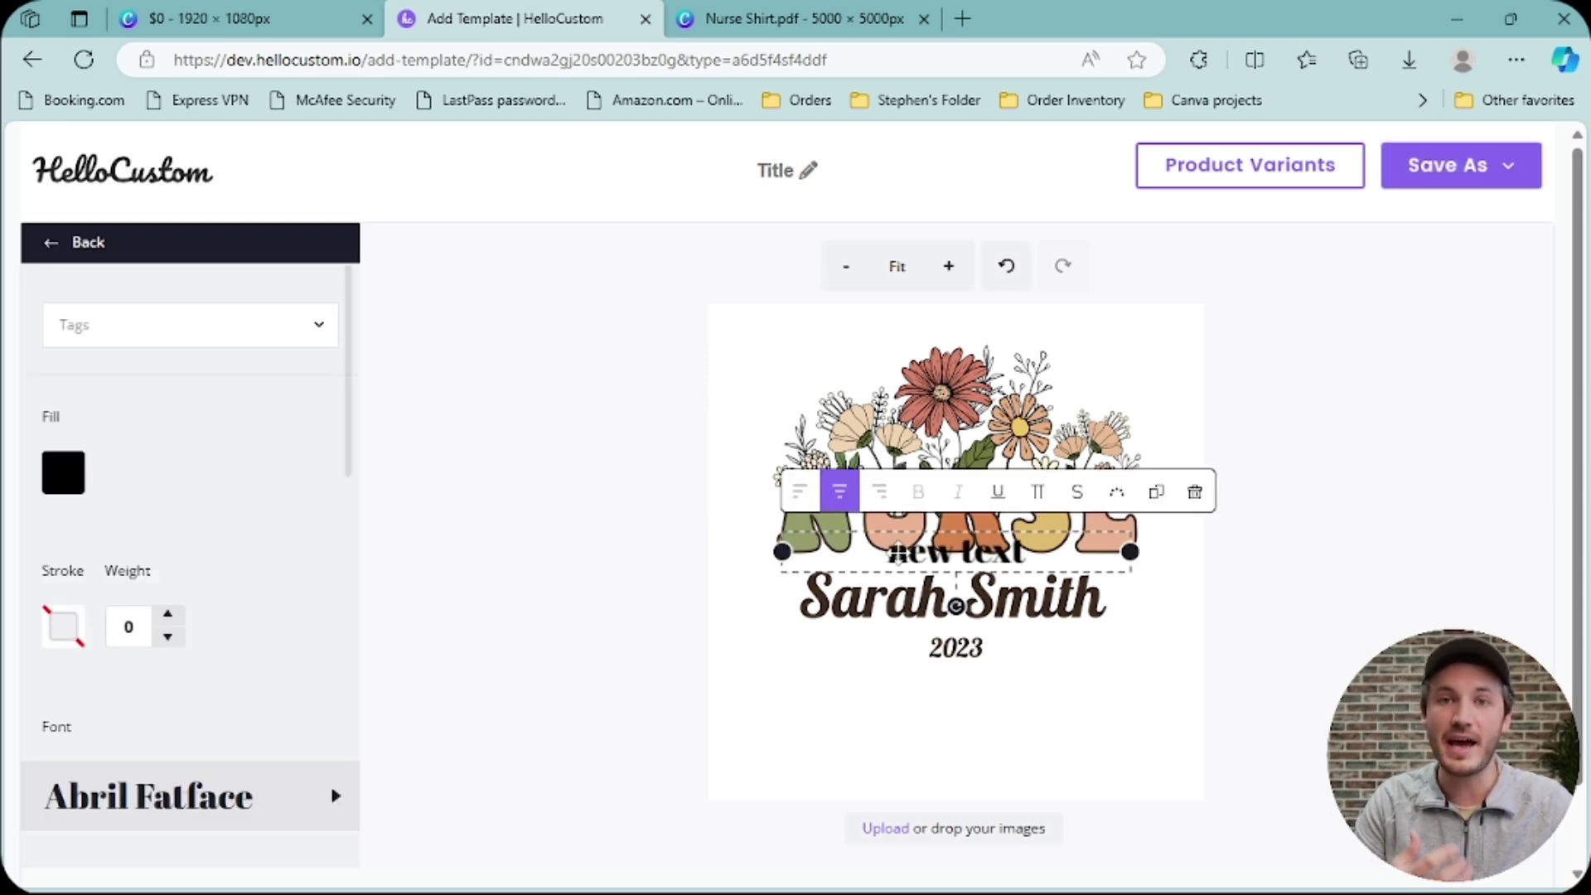
pyautogui.click(236, 327)
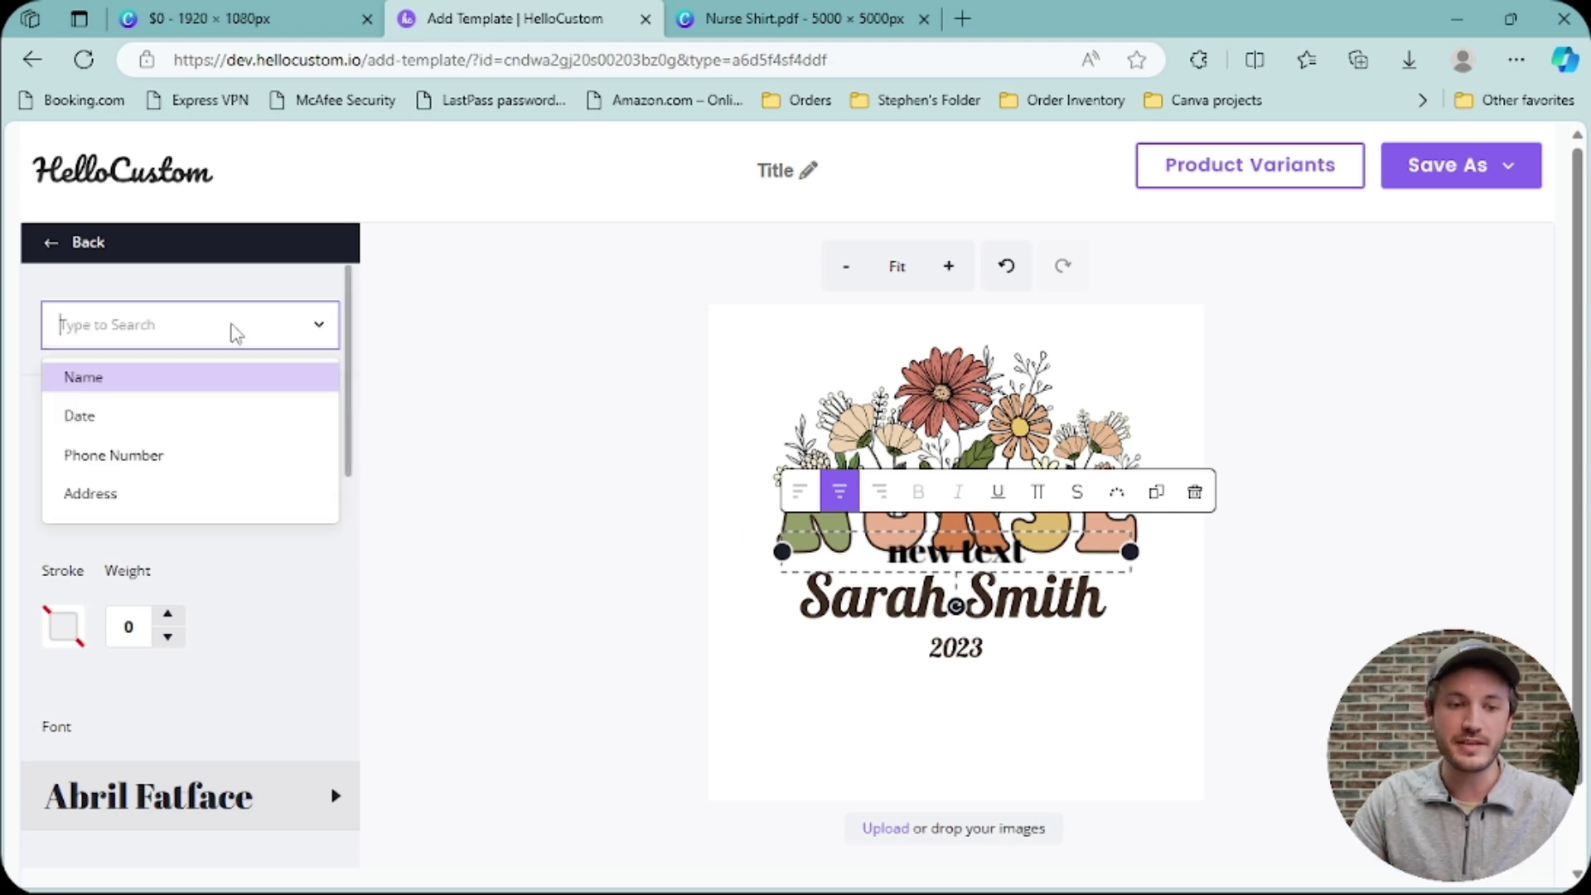
pyautogui.click(205, 379)
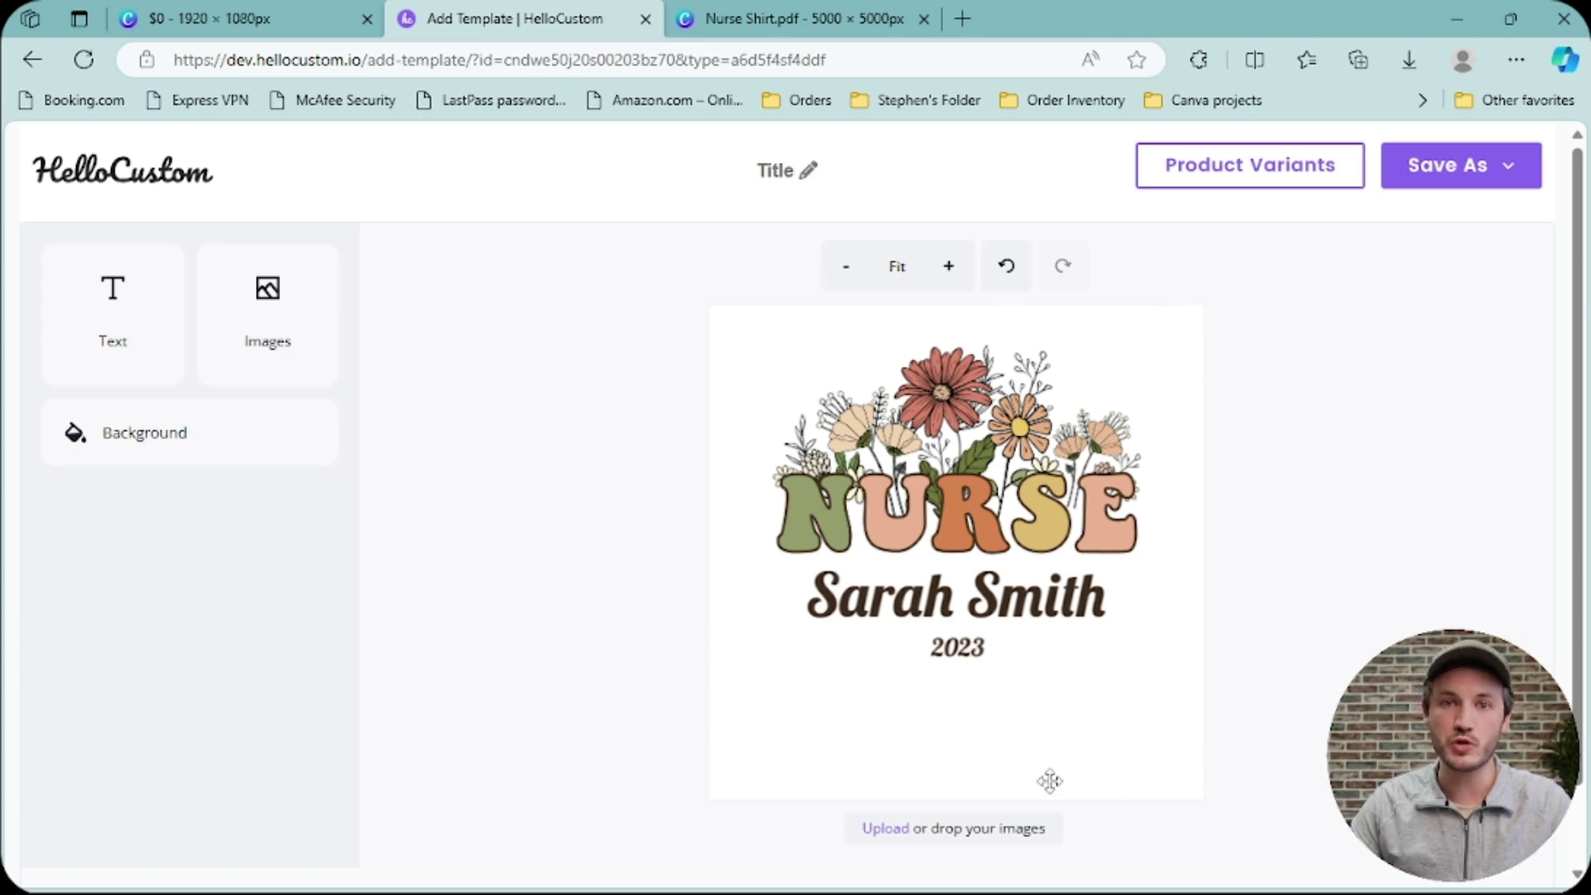
# - Set the template's background to transparent
pyautogui.click(192, 456)
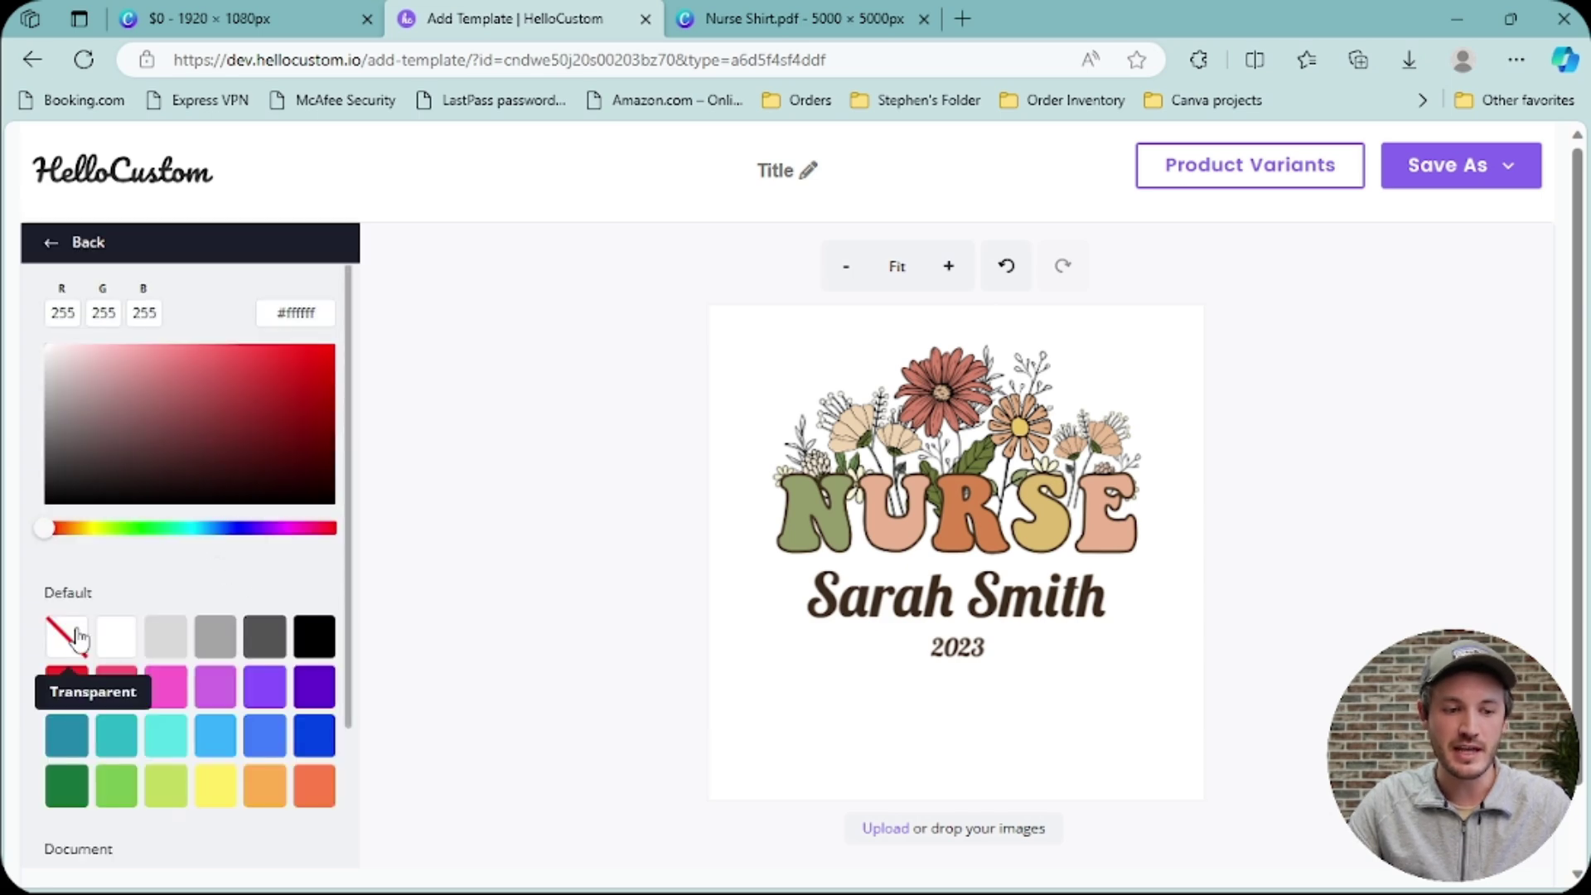
pyautogui.click(73, 637)
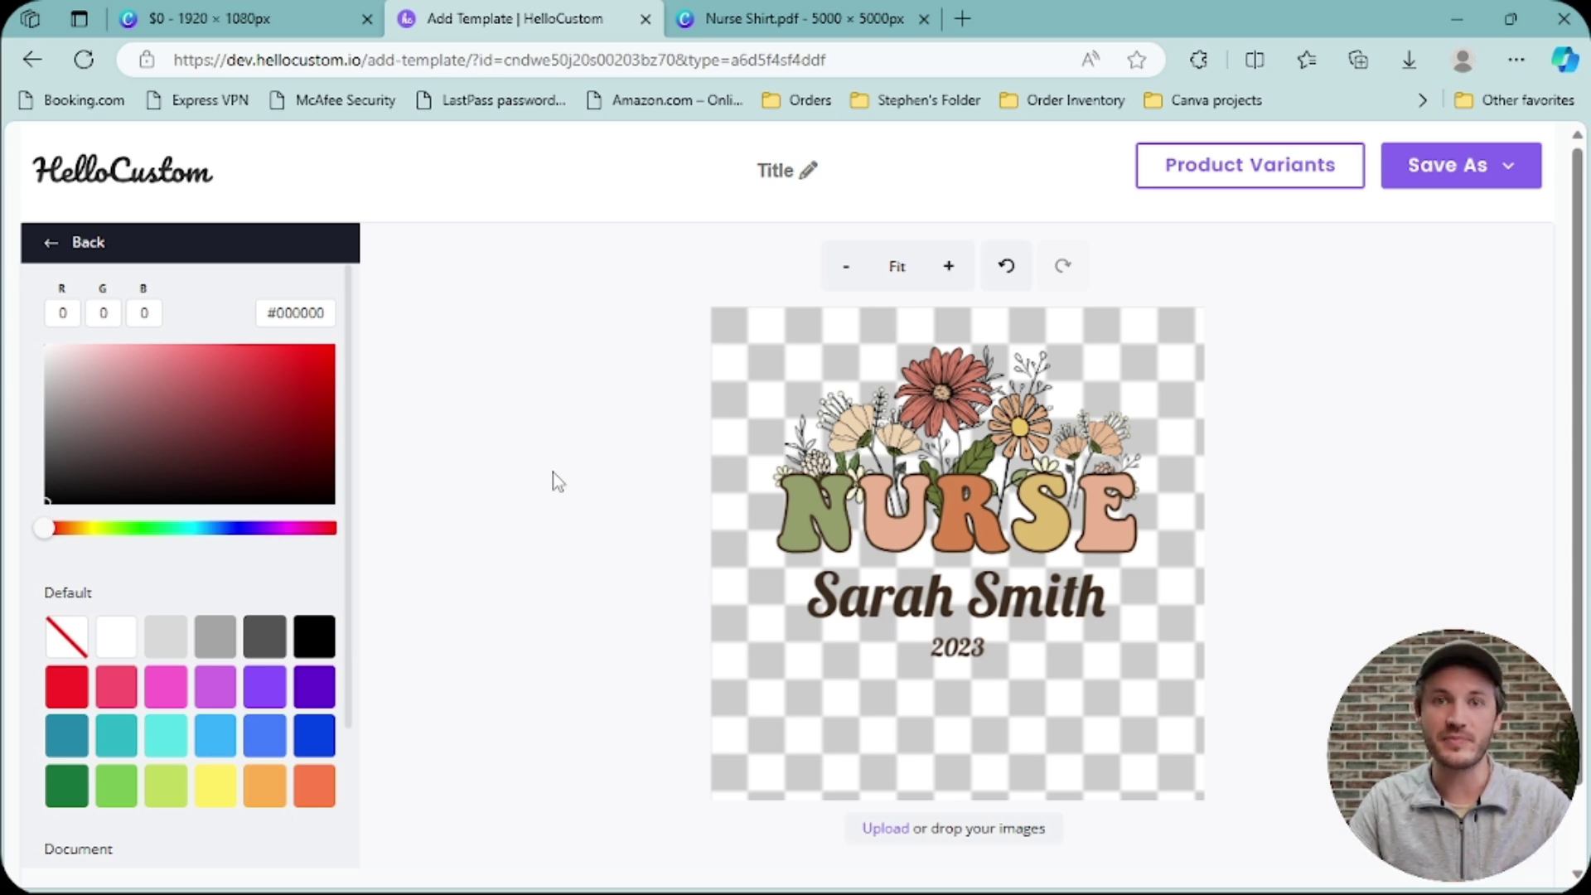
# - Switch to Nurse Shirt.pdf in Canva, shift the dark rectangle on page 1 off the page edges, and undo the move
pyautogui.click(809, 25)
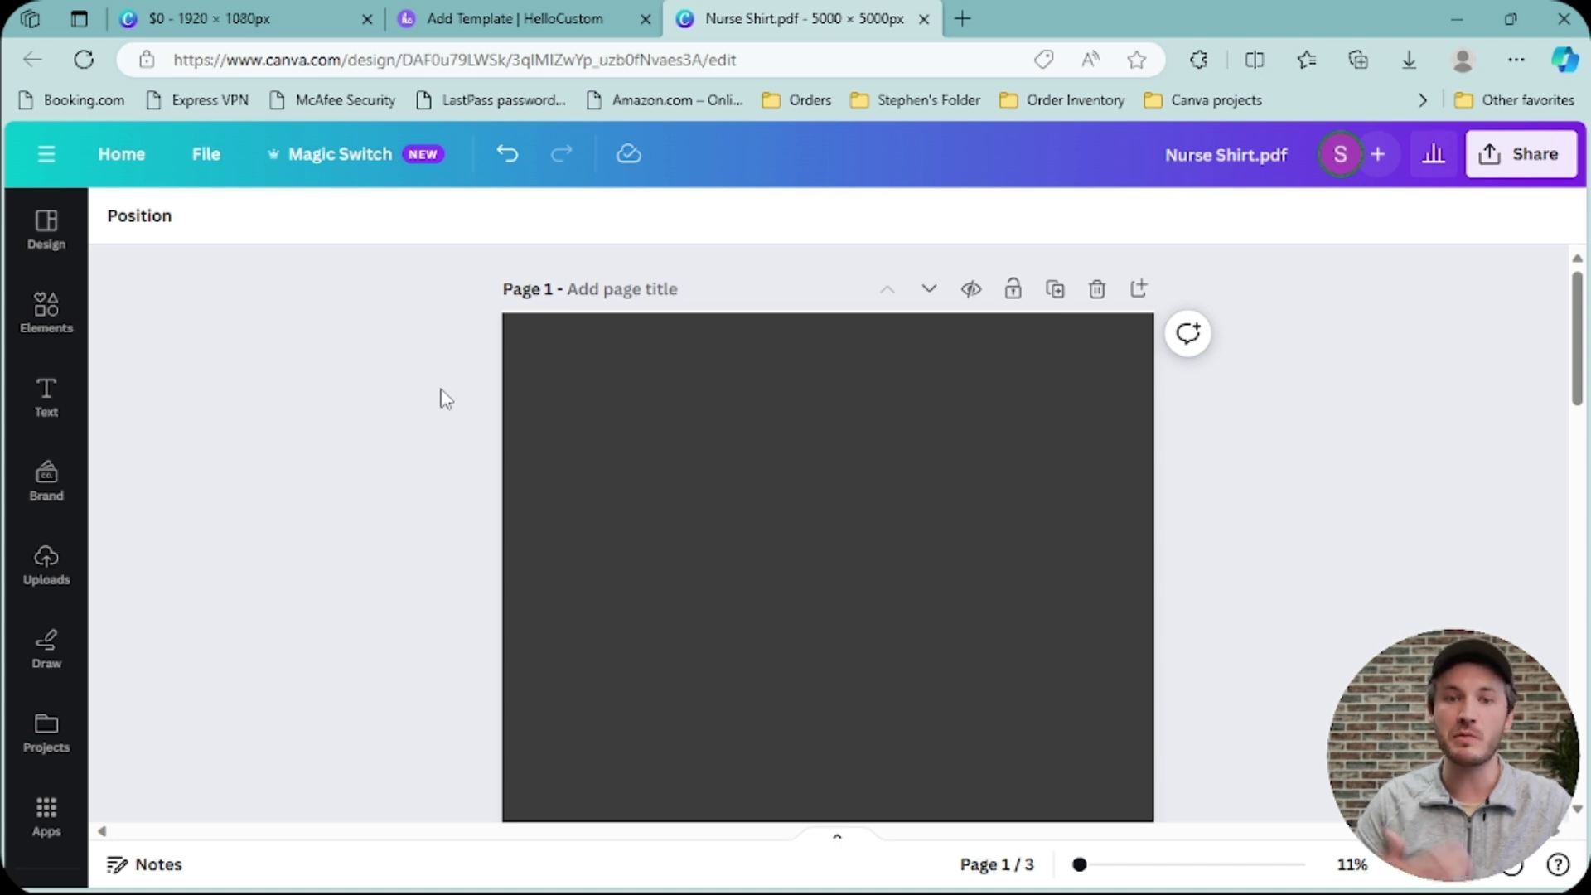
pyautogui.click(621, 410)
pyautogui.moveTo(620, 410); pyautogui.dragTo(655, 434)
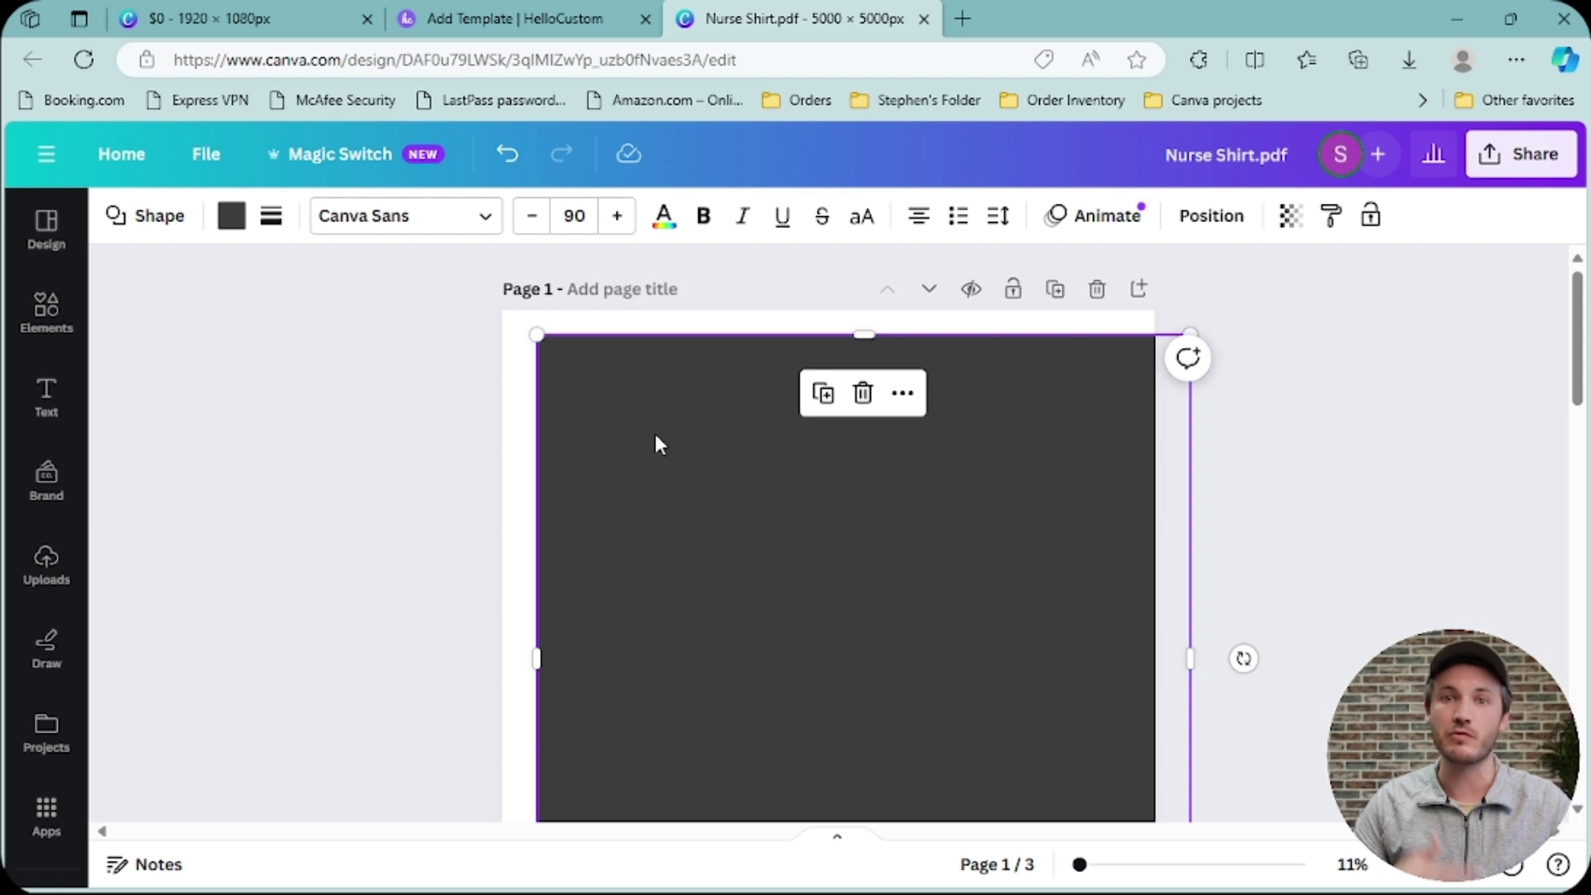
pyautogui.hotkey('ctrl', 'z')
pyautogui.click(294, 431)
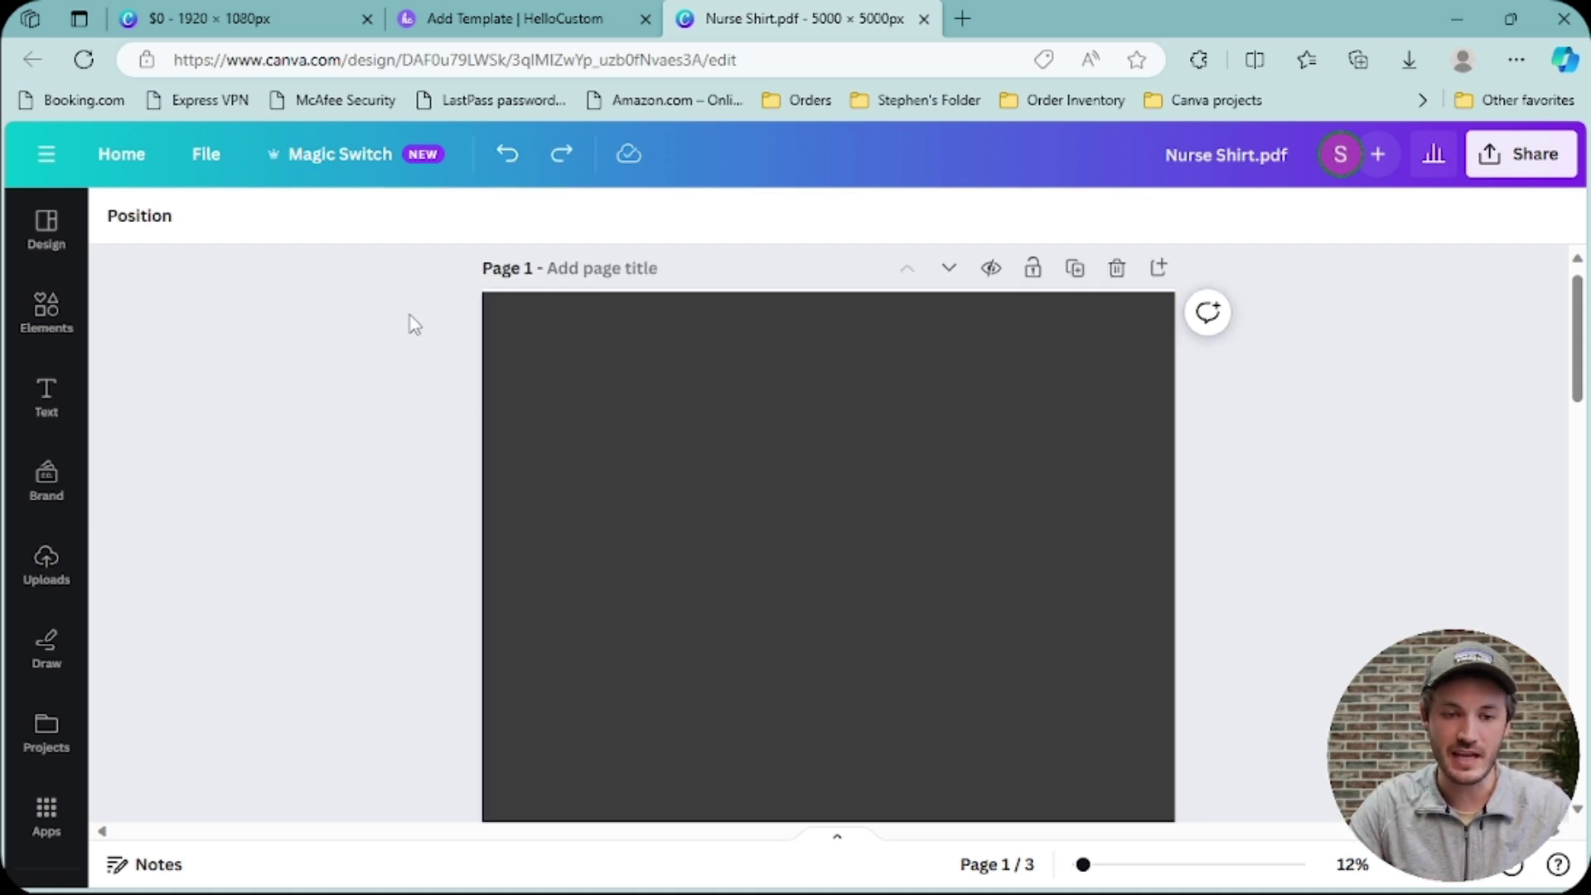
# - Examine the upper edge of page 1 up close for how the dark rectangle meets the page border
pyautogui.scroll(3, 426, 305)
pyautogui.scroll(1, 426, 305)
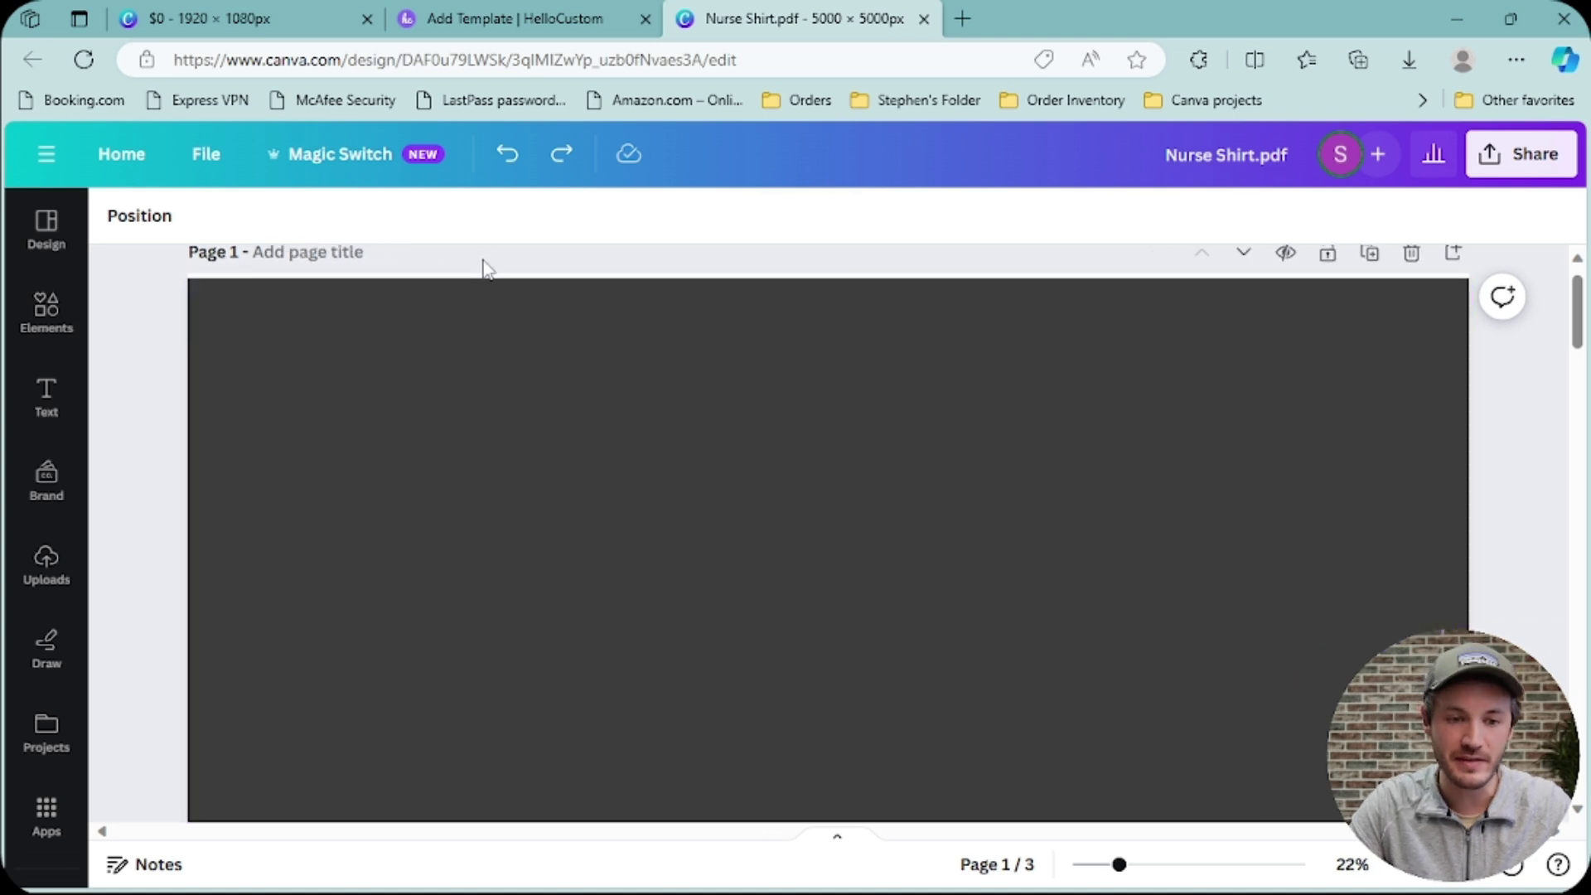
pyautogui.scroll(3, 483, 276)
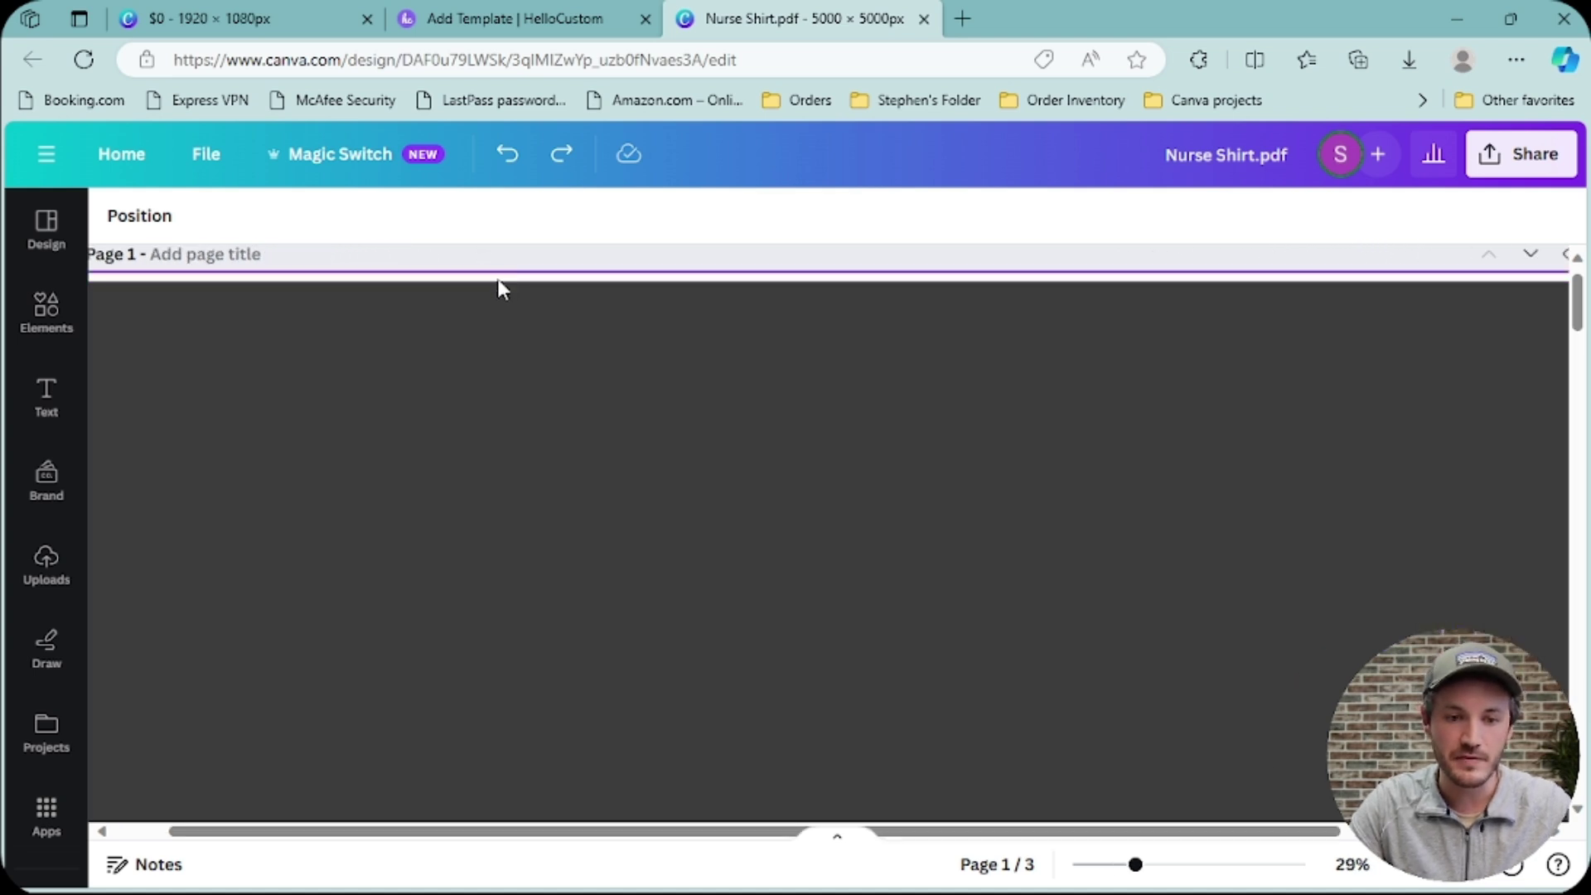